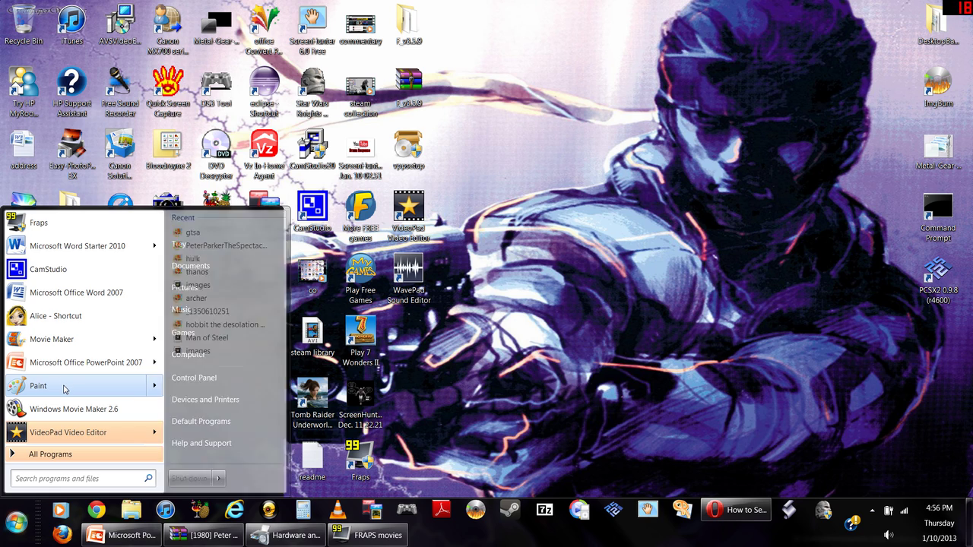
- Open Paint with a blank canvas
click(64, 386)
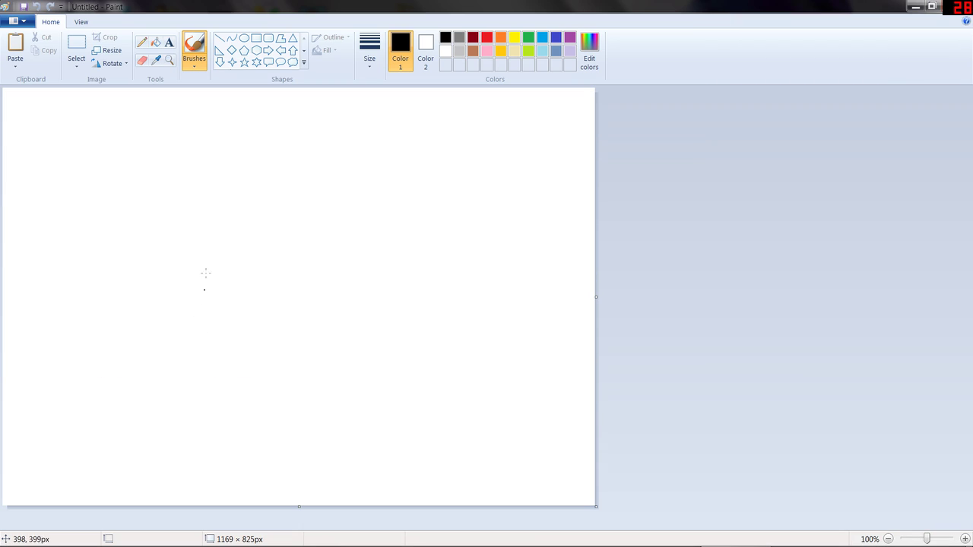
- Browse the Pictures library and the New folder inside it for source images, then return to the Paint canvas
mouse_move(6, 532)
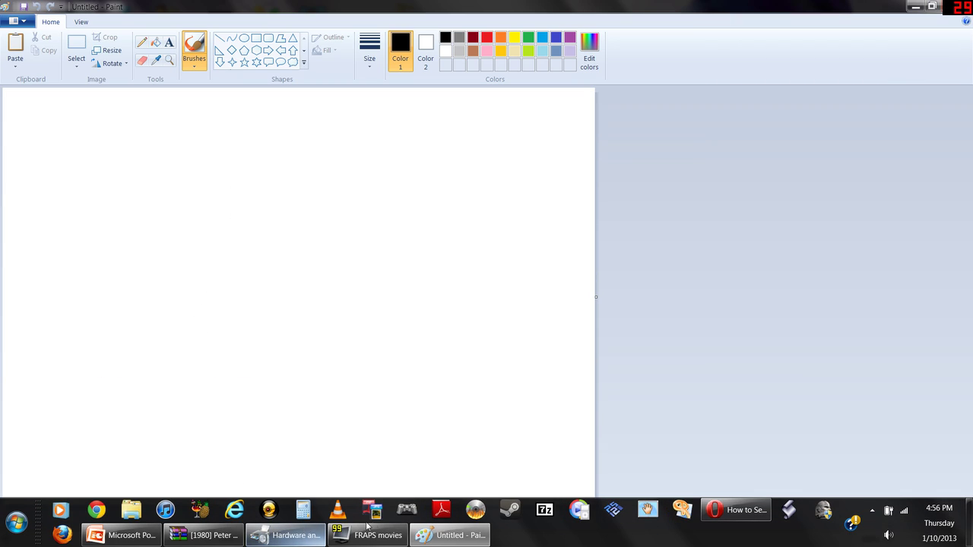
click(5, 529)
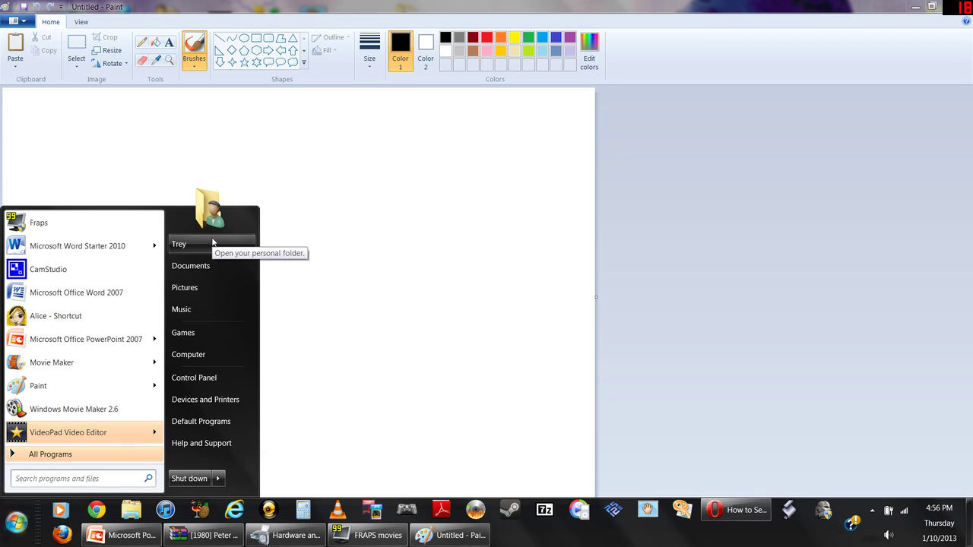
click(202, 289)
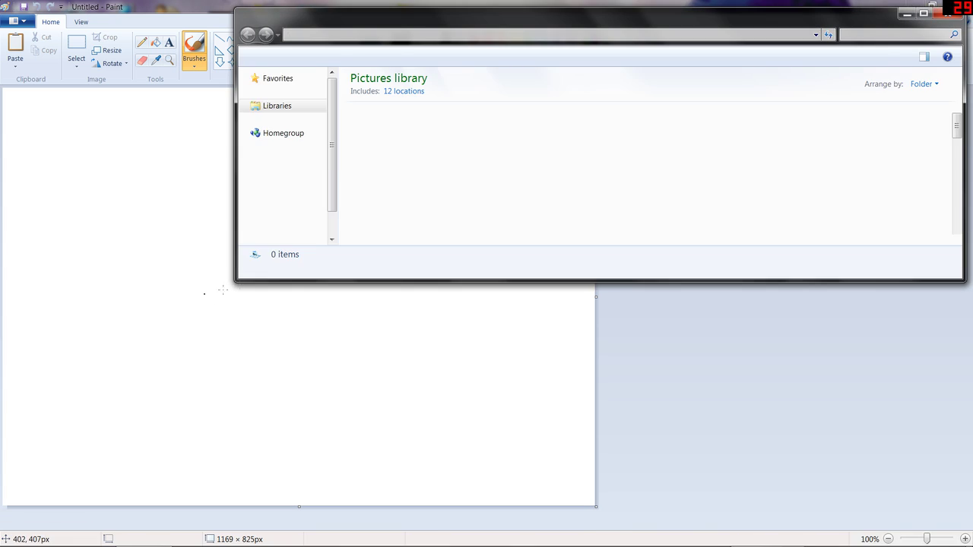
scroll(904, 164, down, 2)
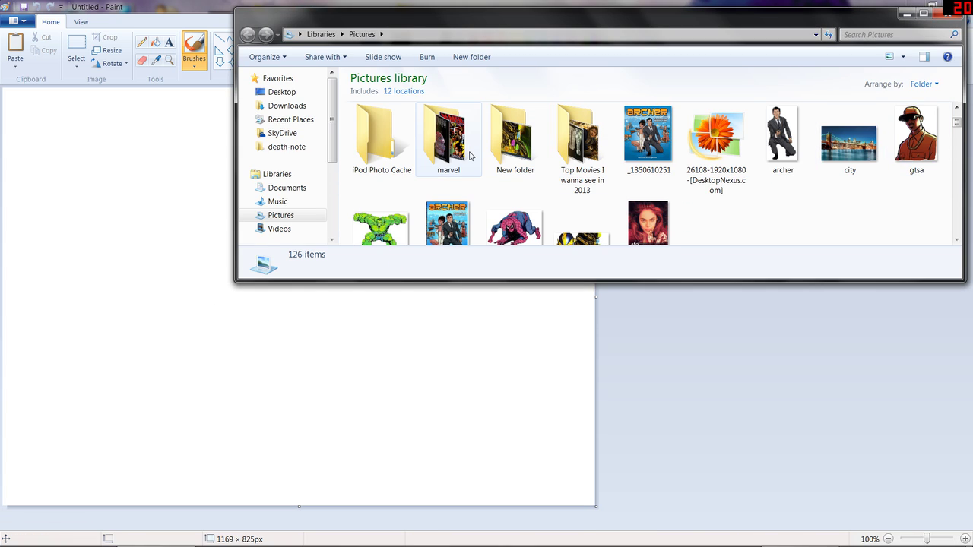
double_click(522, 143)
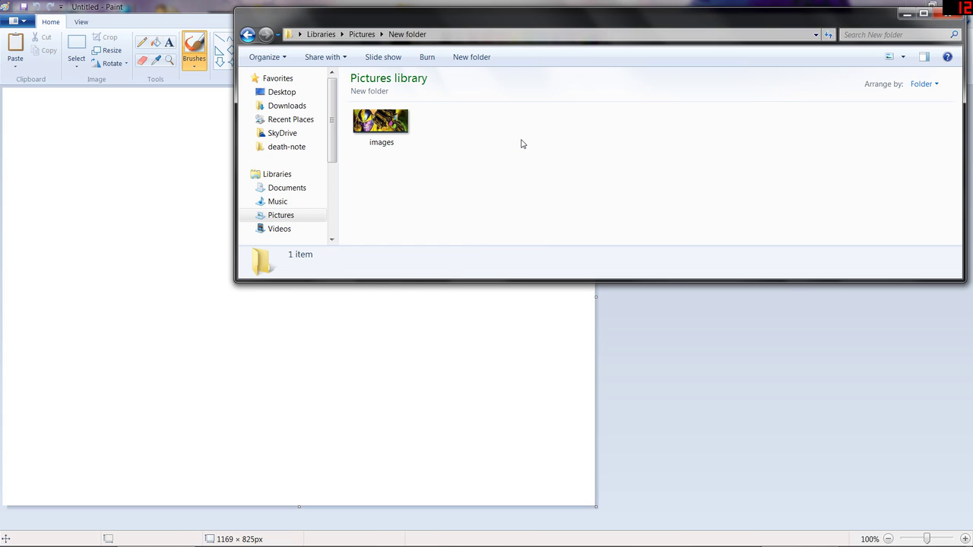
click(248, 35)
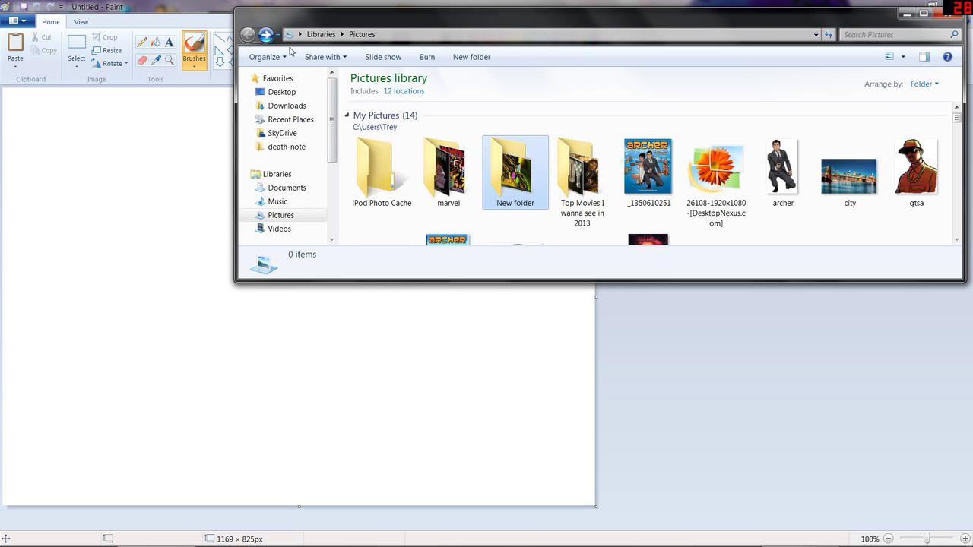
scroll(570, 167, down, 3)
click(224, 269)
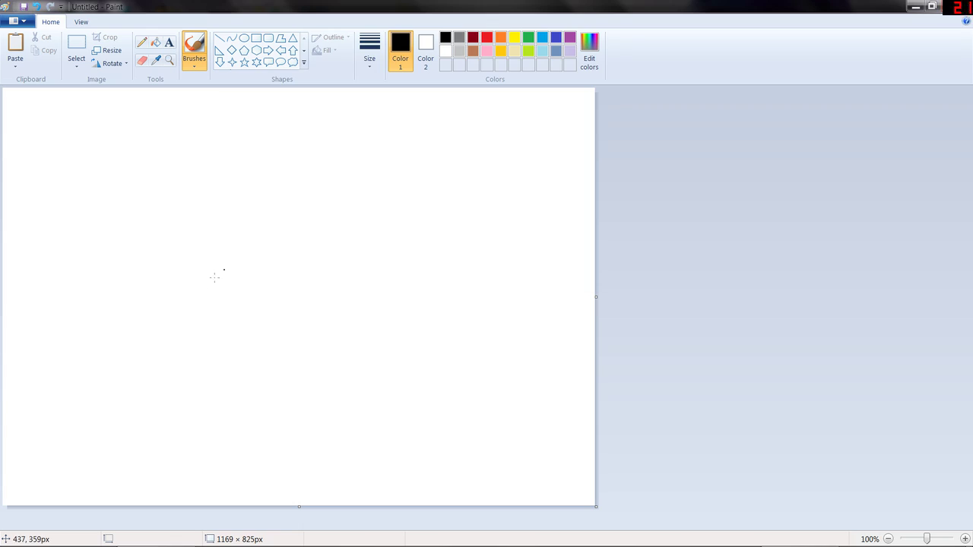
- Paste the copied picture of the man in the cap onto the canvas and enlarge it to fill the canvas
click(76, 45)
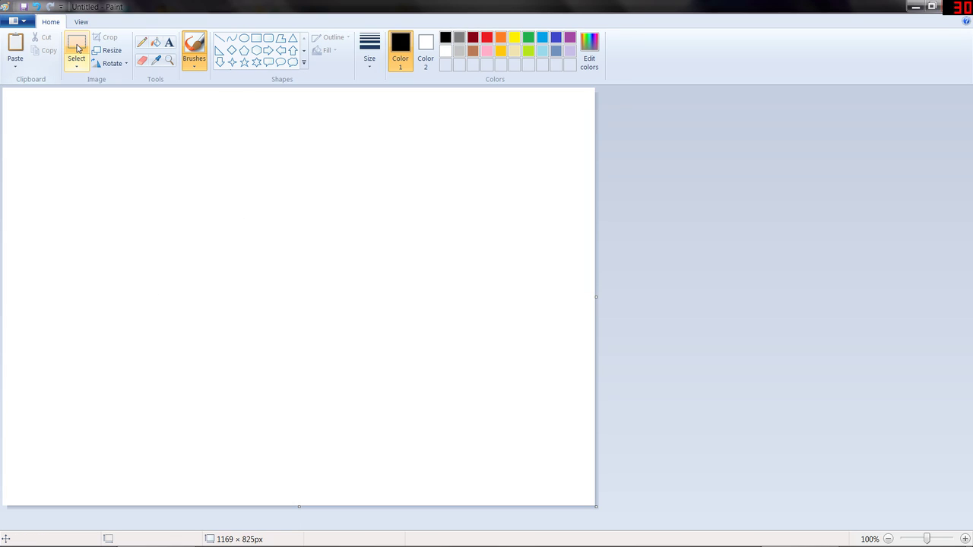
right_click(75, 101)
click(90, 136)
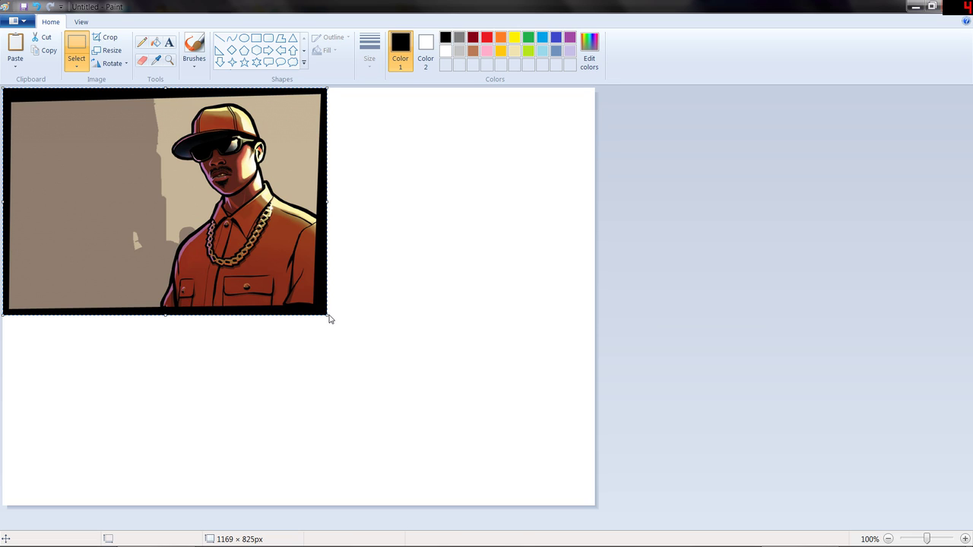
drag(329, 316, 597, 508)
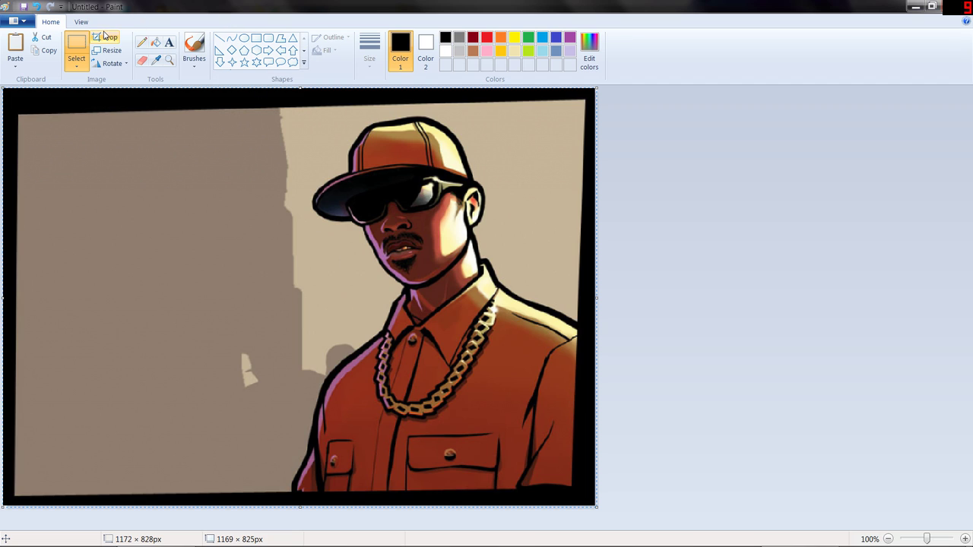
- Erase a strip of background along the cap's outline with the Eraser, from its left side over the top to the ear
click(80, 21)
click(22, 39)
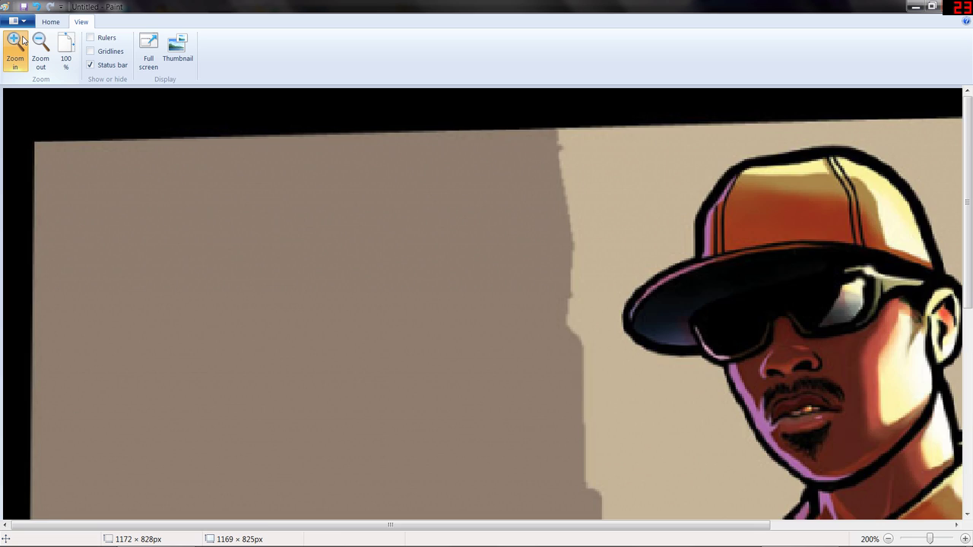
click(21, 39)
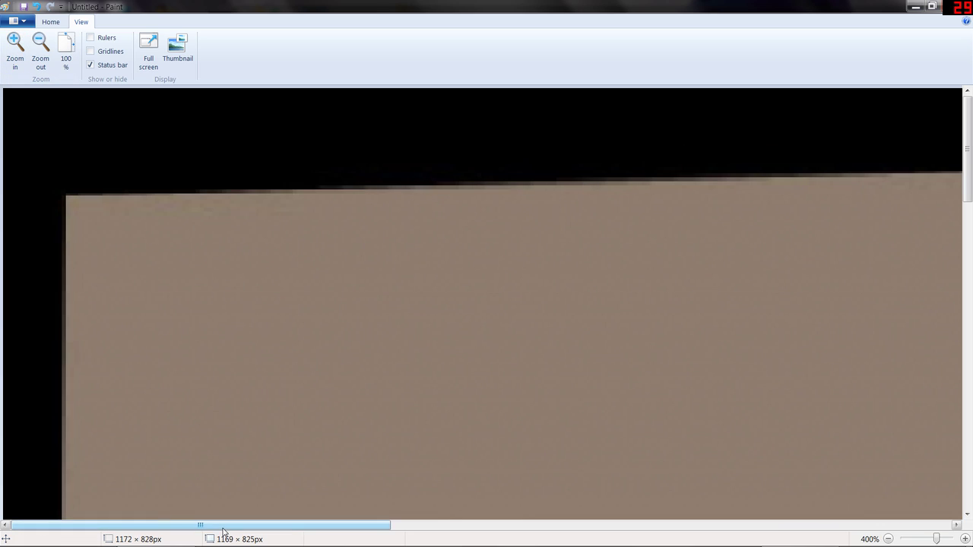
drag(223, 532, 619, 472)
scroll(544, 367, down, 3)
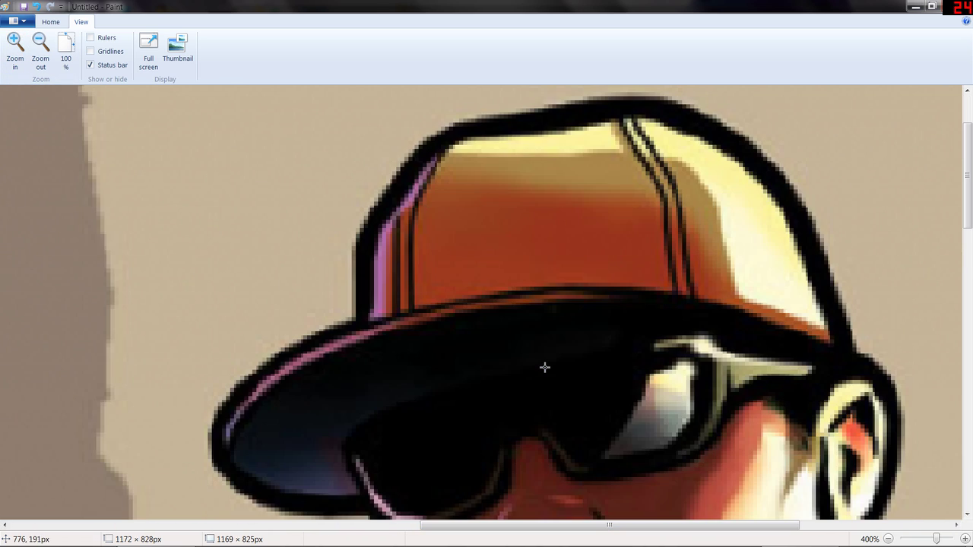
click(50, 21)
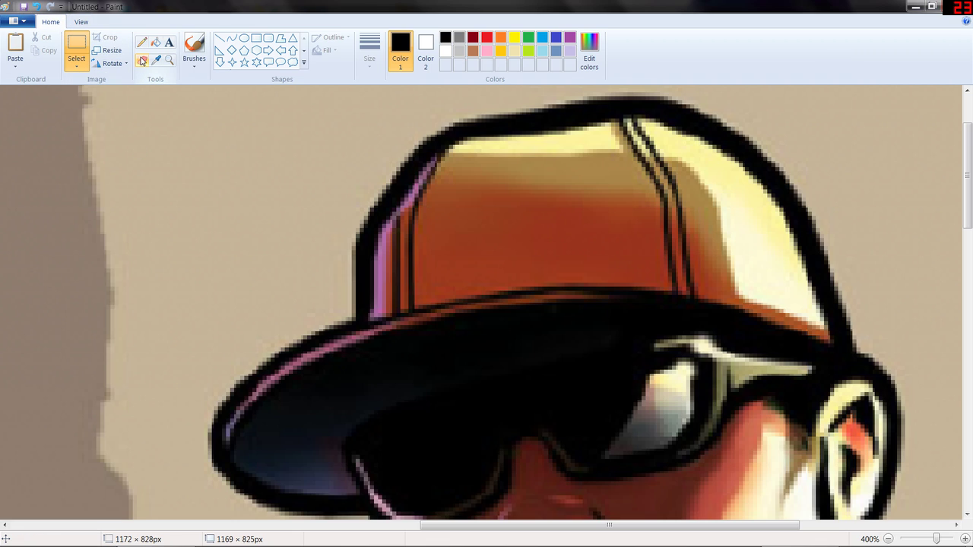
click(142, 61)
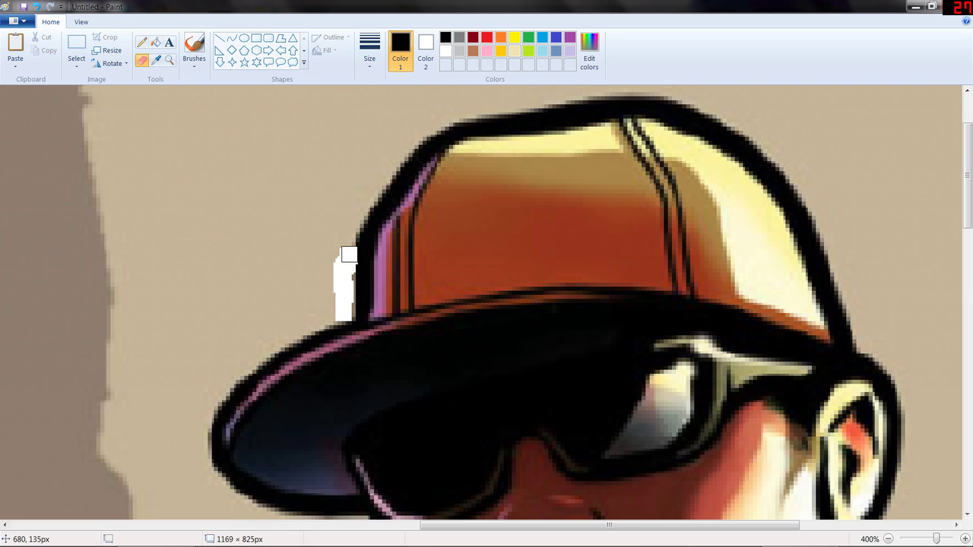
mouse_move(349, 255)
mouse_down()
mouse_move(369, 193)
mouse_move(414, 138)
mouse_move(462, 106)
mouse_up()
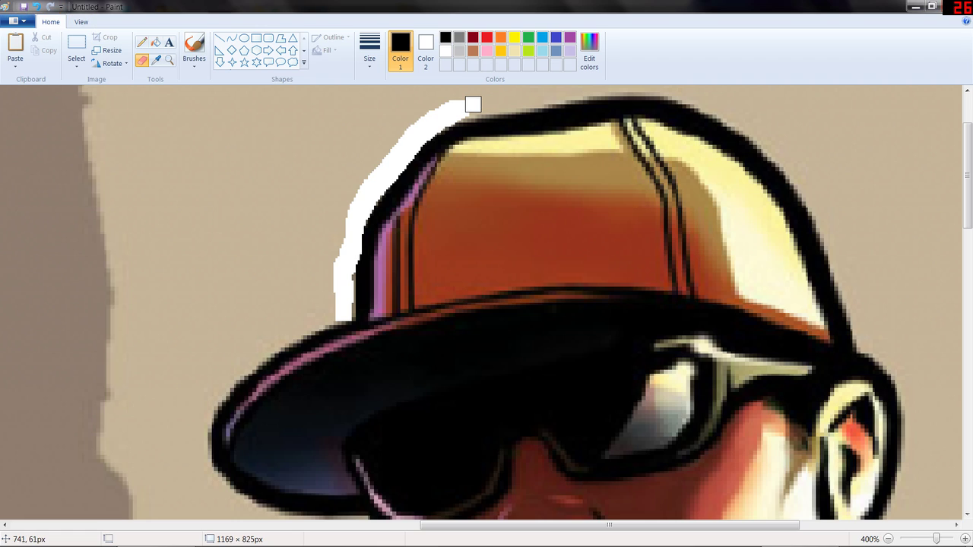
drag(471, 104, 526, 141)
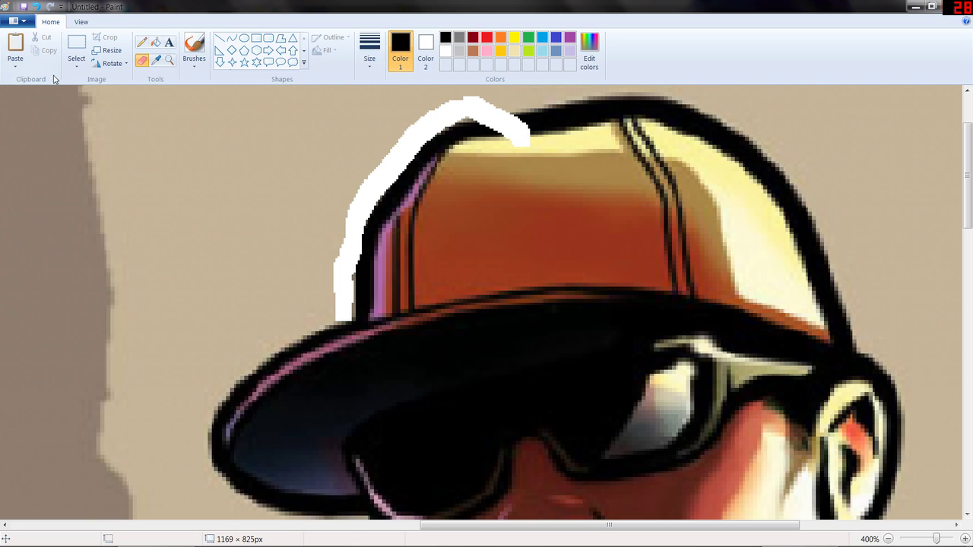
click(36, 7)
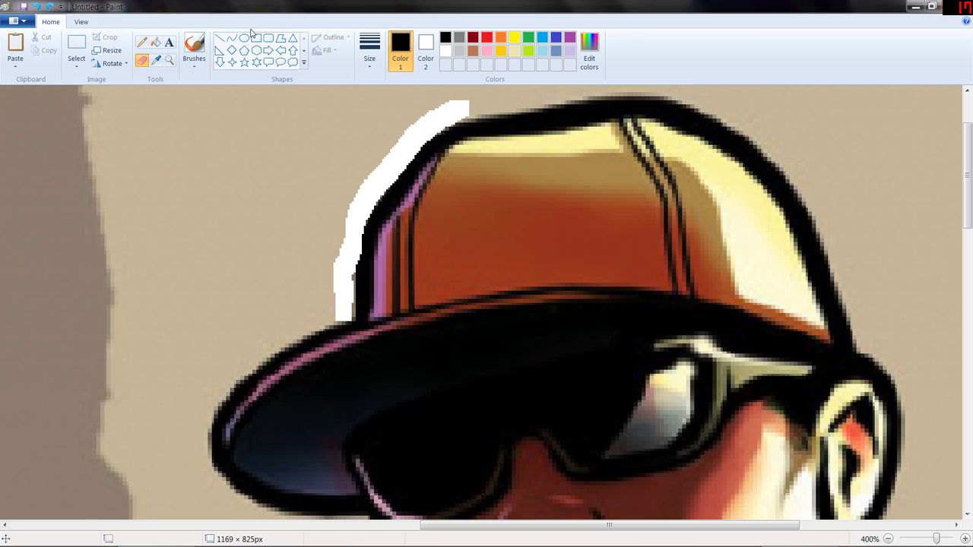
scroll(940, 185, up, 3)
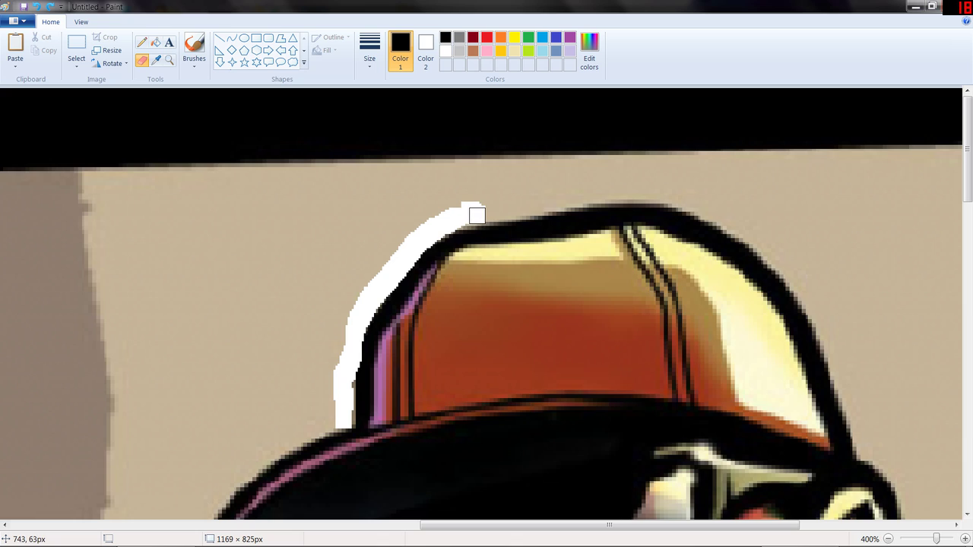
mouse_move(477, 216)
mouse_down()
mouse_move(663, 193)
mouse_move(740, 220)
mouse_move(787, 282)
mouse_move(811, 295)
mouse_move(864, 446)
mouse_up()
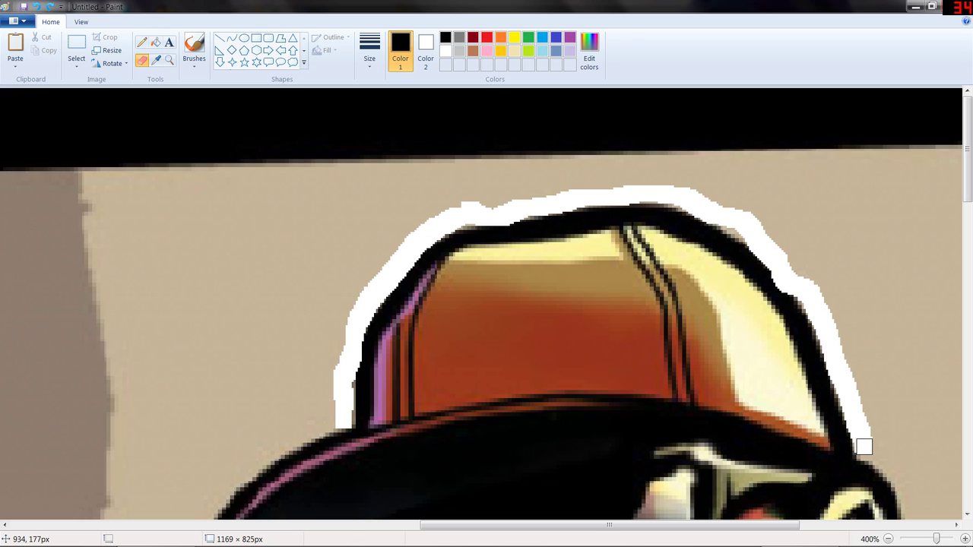
- Erase the background along the outer edge of the ear and down the back of the neck to the collar
scroll(872, 370, down, 2)
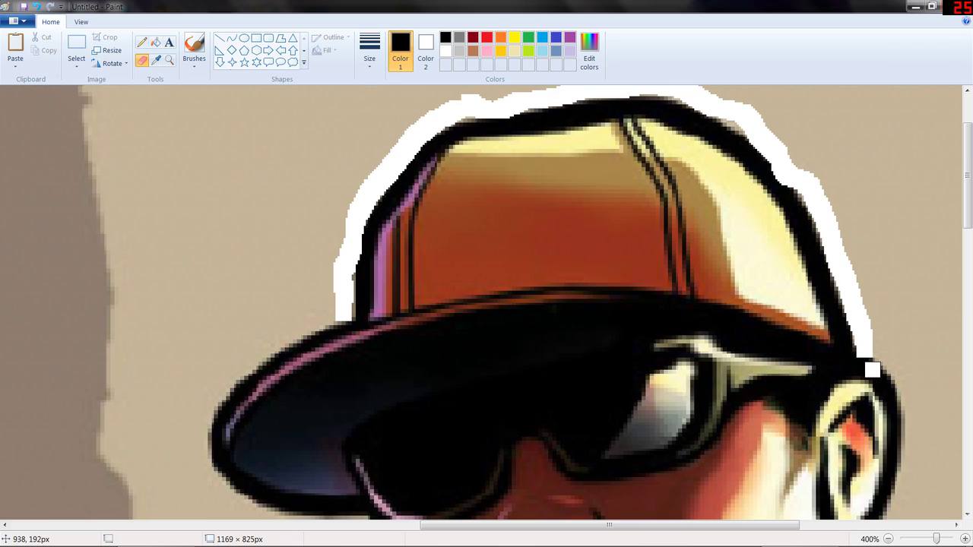
scroll(969, 251, down, 4)
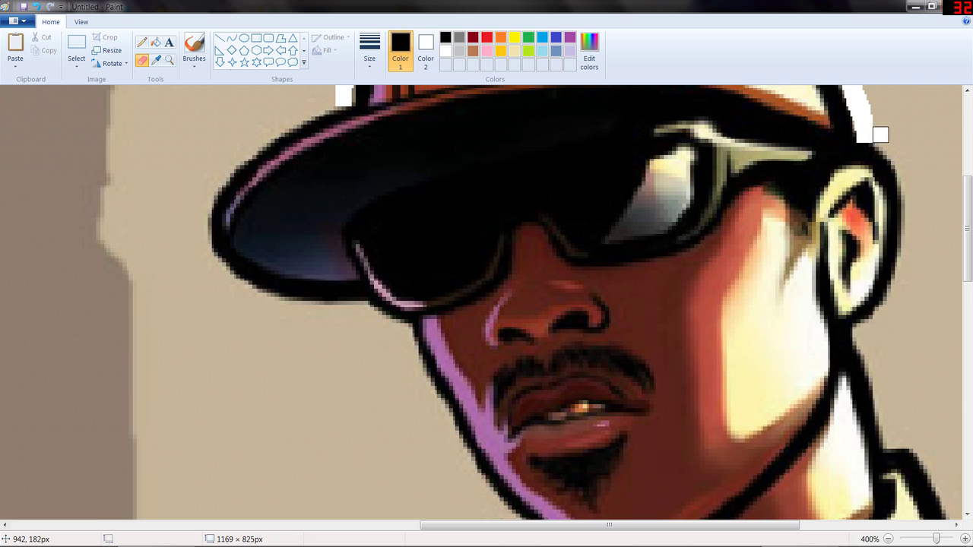
drag(886, 138, 895, 151)
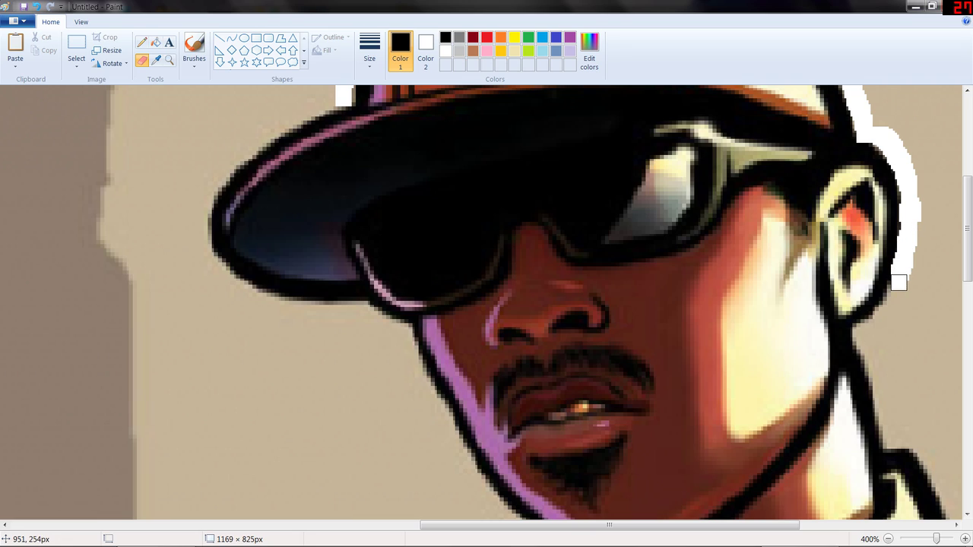
drag(898, 283, 865, 357)
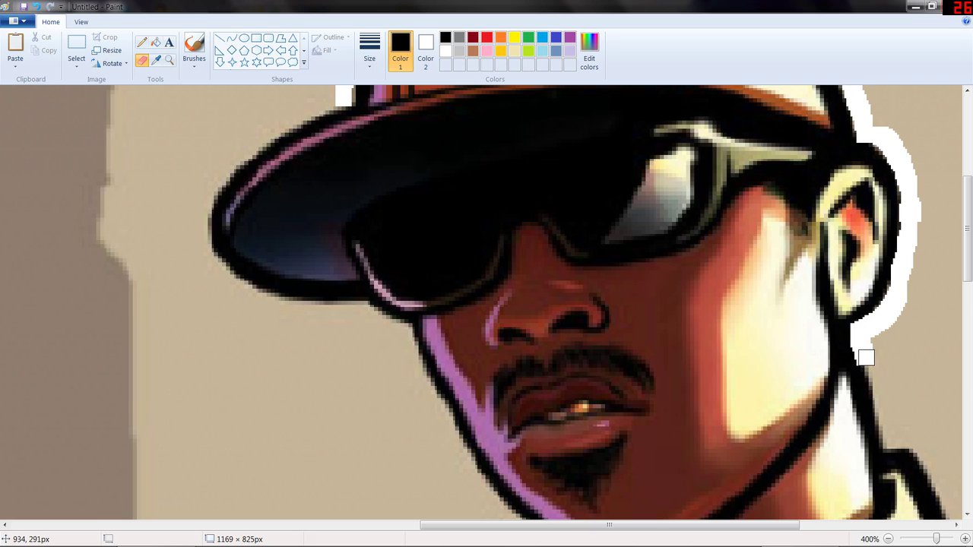
drag(872, 397, 876, 413)
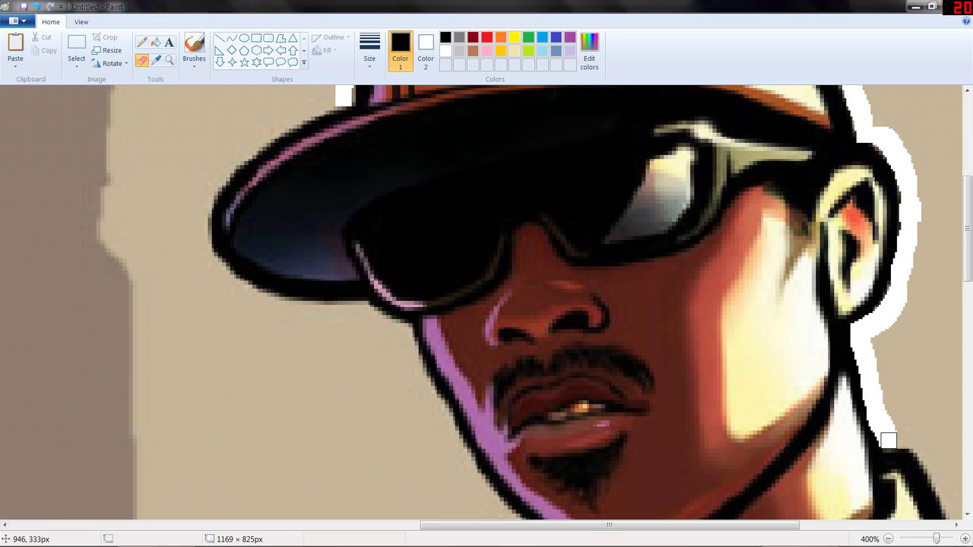
- Erase a strip of background along the back of the collar and the shoulder below the ear, out to the picture's black border
scroll(931, 191, down, 5)
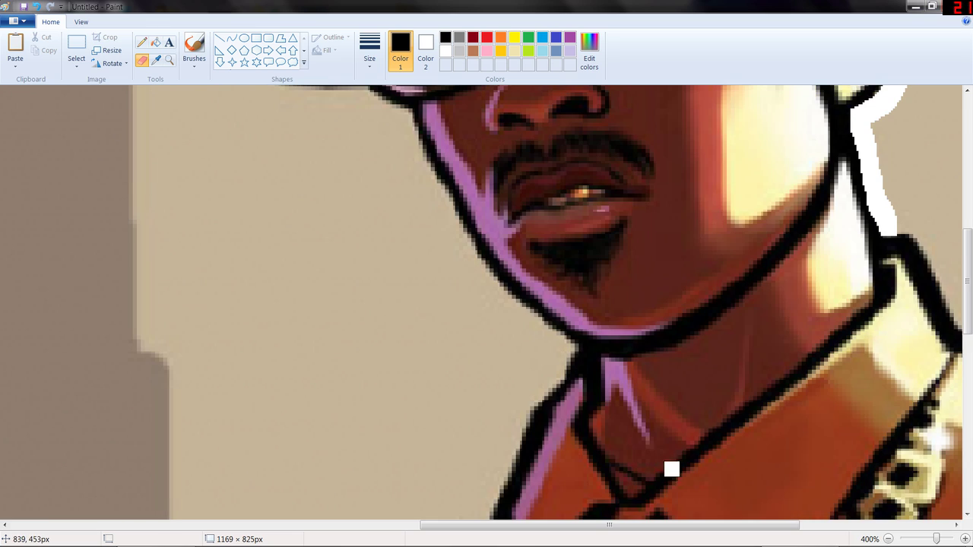
drag(614, 527, 737, 525)
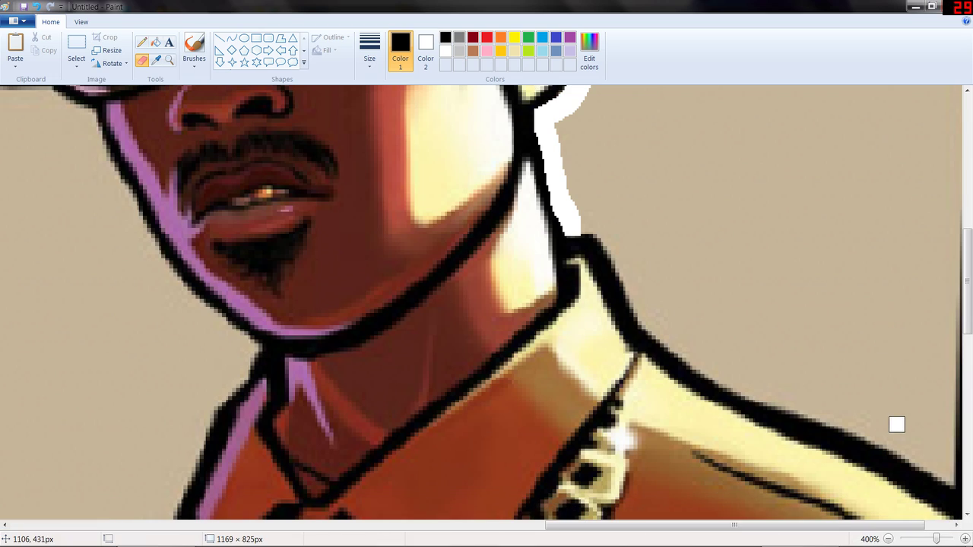
click(964, 538)
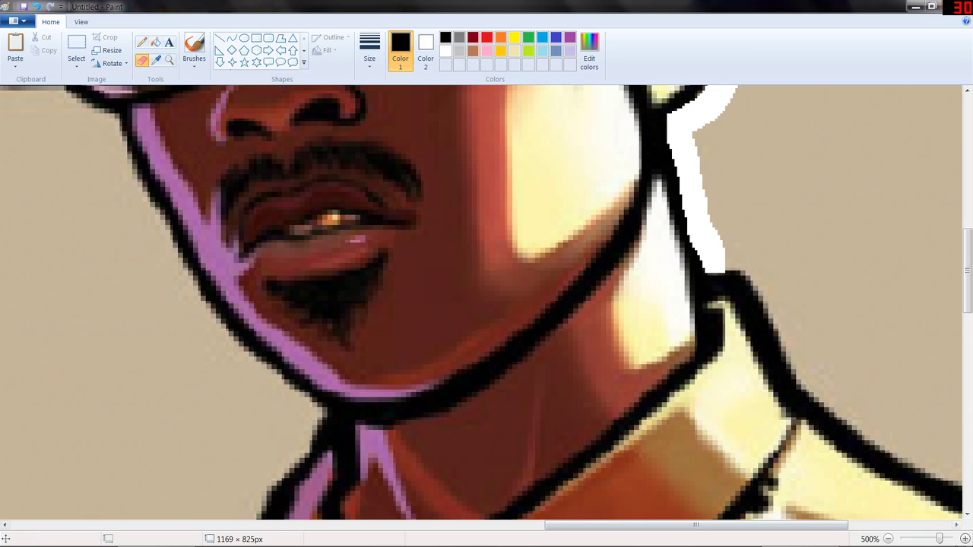
click(966, 540)
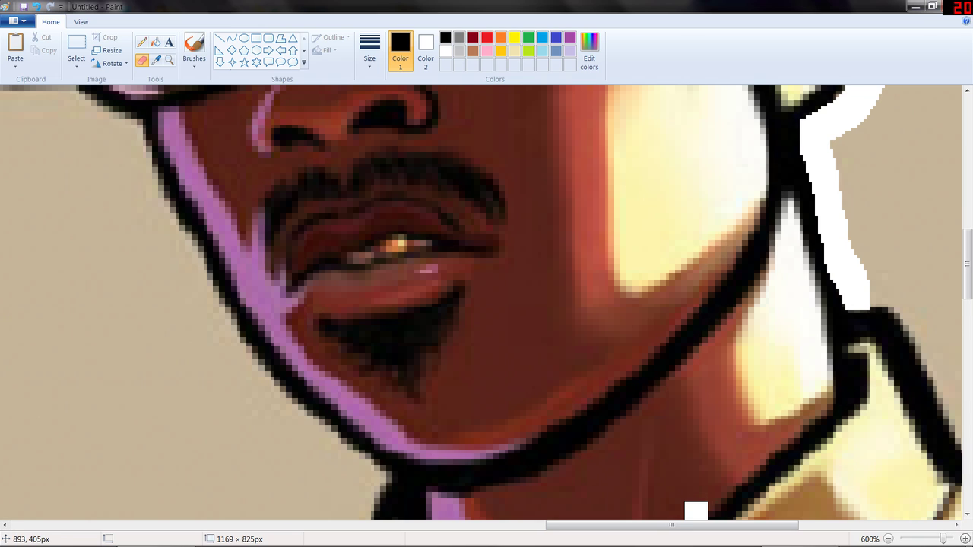
drag(693, 524, 800, 524)
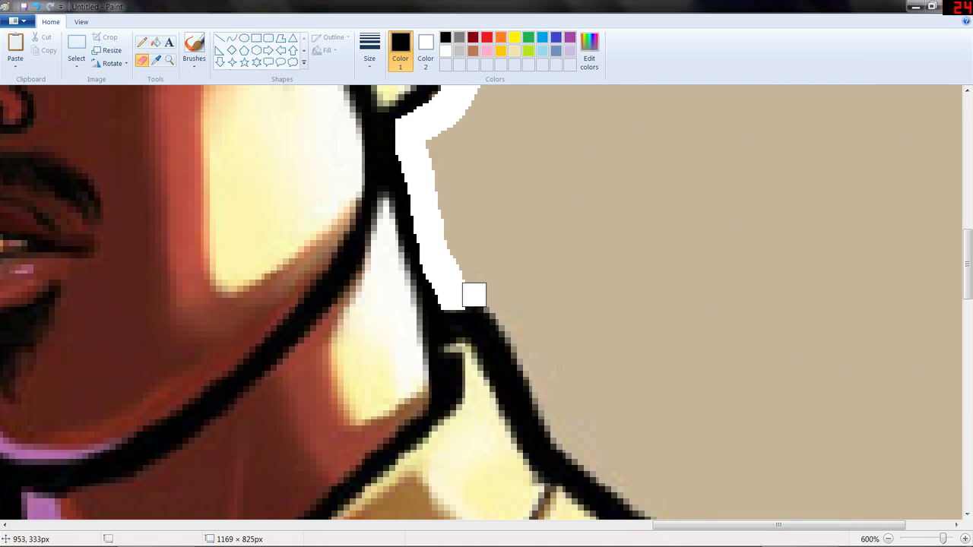
mouse_move(473, 294)
mouse_down()
mouse_move(510, 320)
mouse_move(580, 461)
mouse_move(623, 497)
mouse_move(643, 504)
mouse_move(645, 490)
mouse_up()
scroll(643, 327, down, 3)
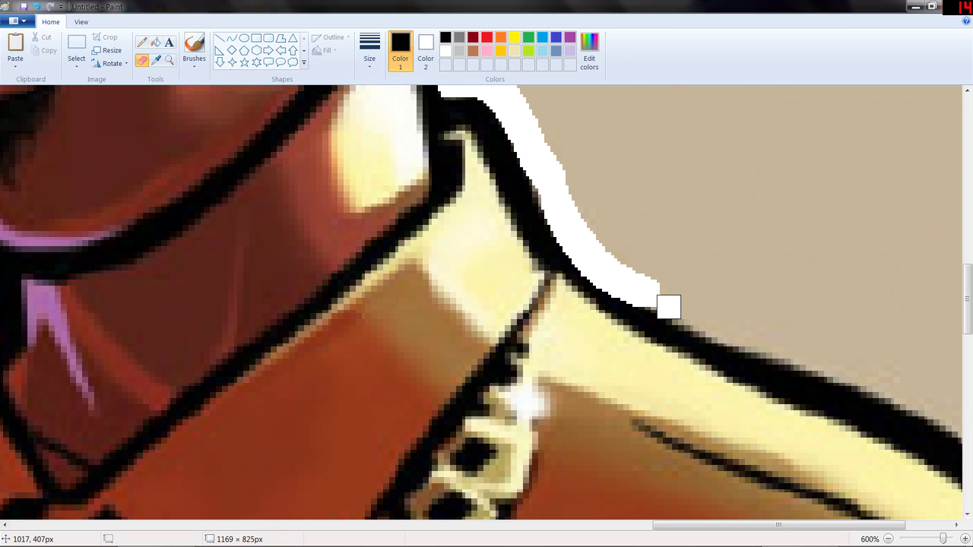
drag(664, 307, 955, 417)
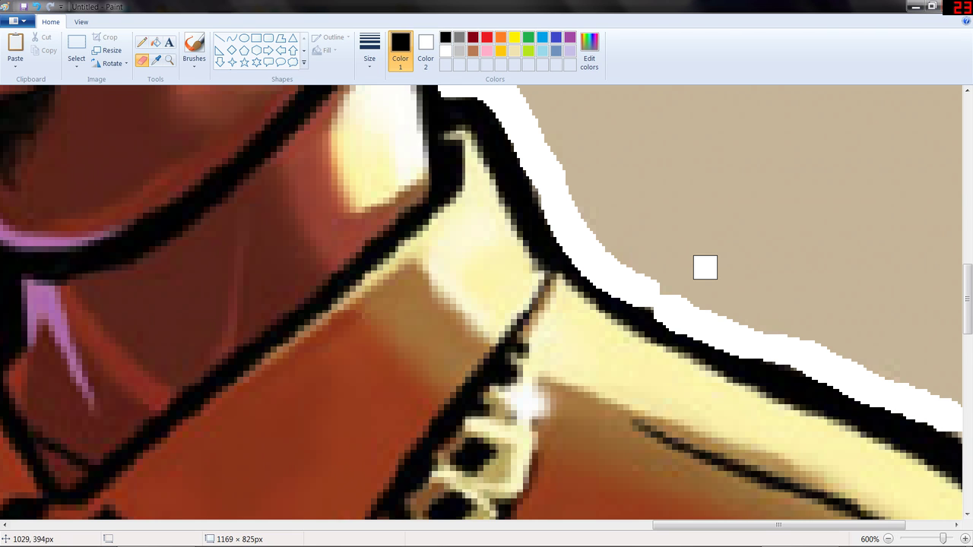
scroll(706, 267, down, 3)
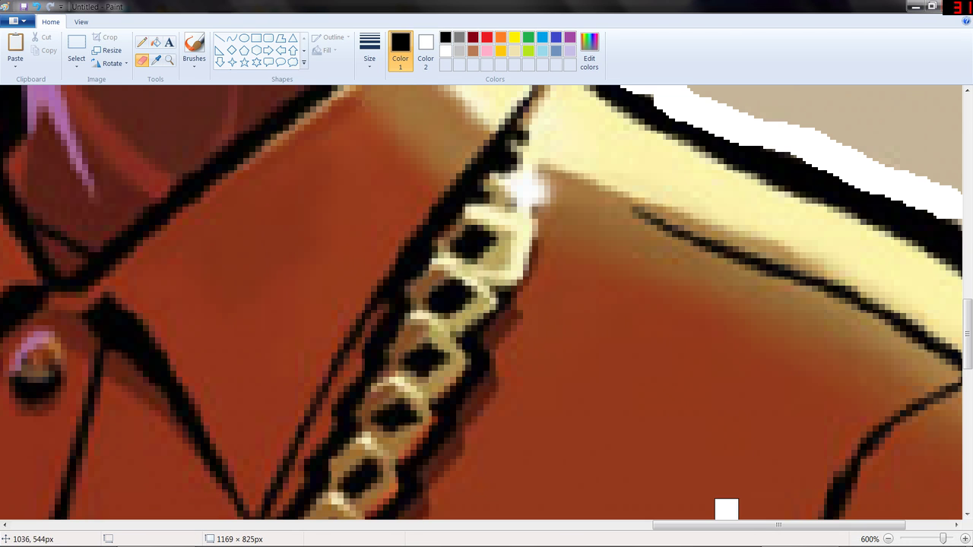
drag(728, 528, 823, 531)
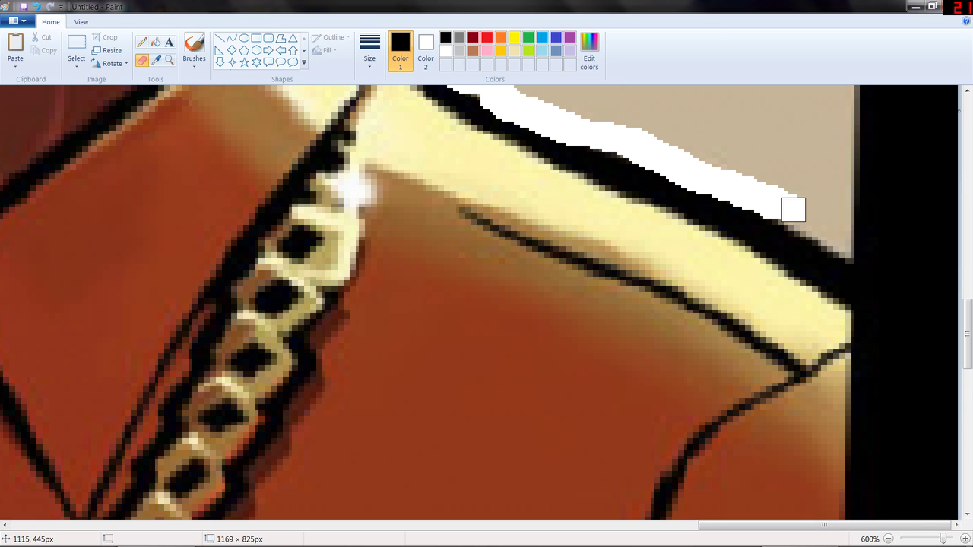
drag(792, 209, 844, 246)
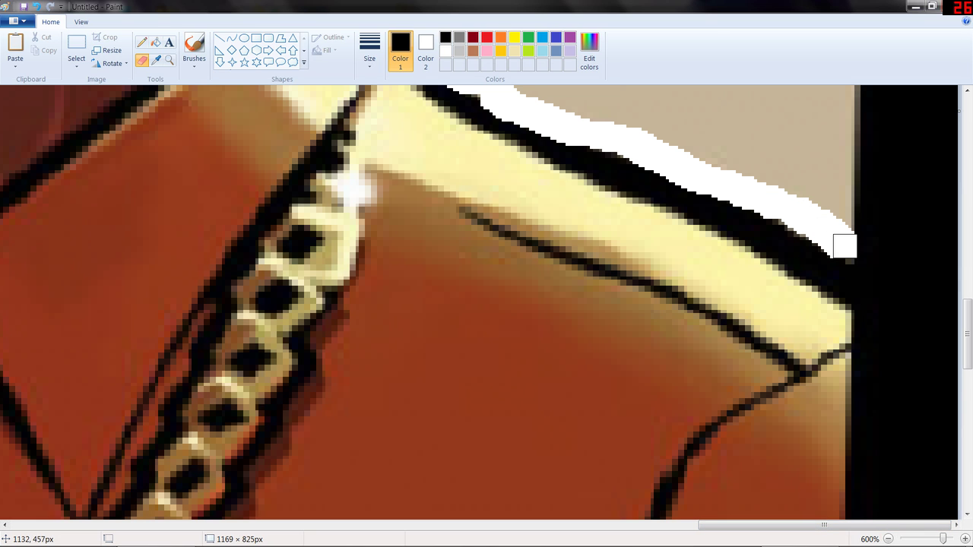
- Erase the background around the cap's brim, from the crown over its front tip and along its underside to the sunglasses
scroll(673, 428, up, 10)
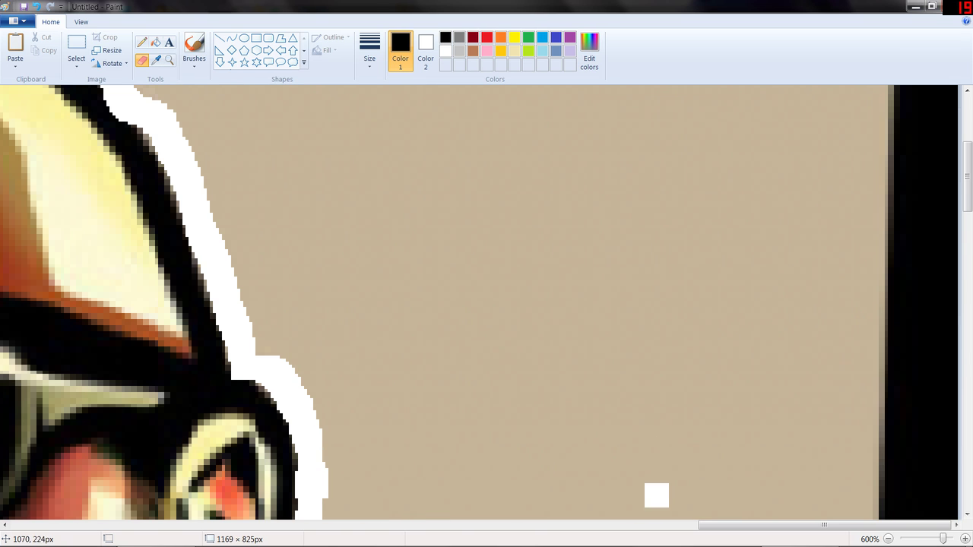
drag(710, 524, 399, 522)
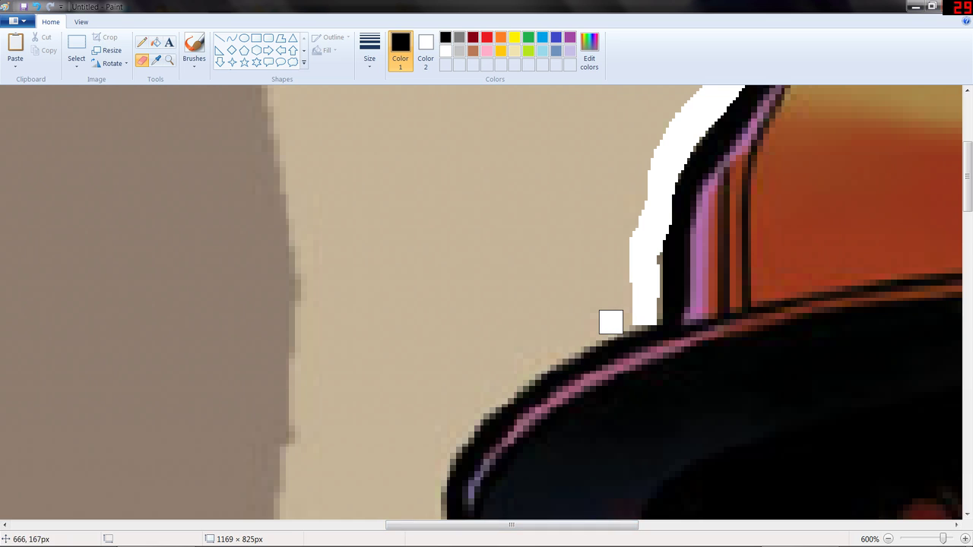
mouse_move(624, 319)
mouse_down()
mouse_move(540, 360)
mouse_move(478, 408)
mouse_move(431, 495)
mouse_up()
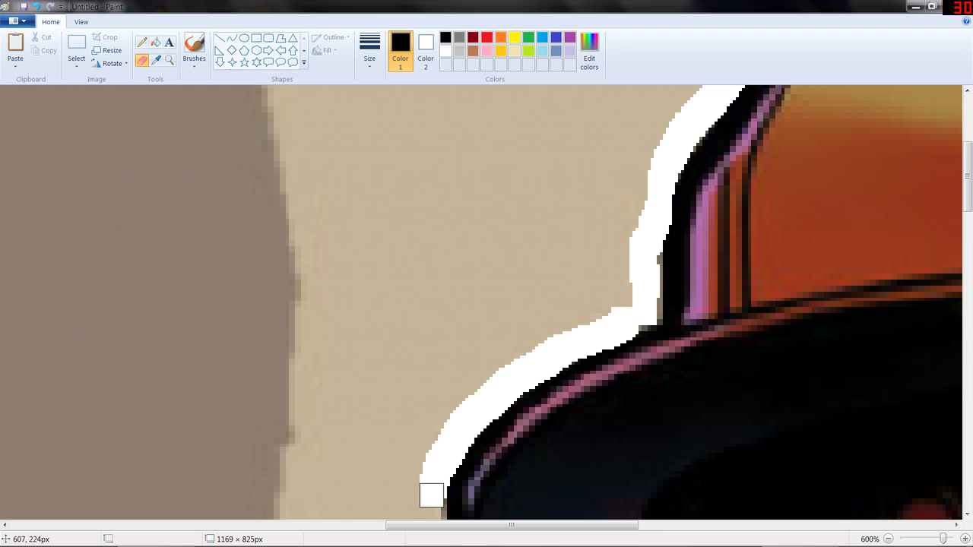
scroll(369, 380, down, 3)
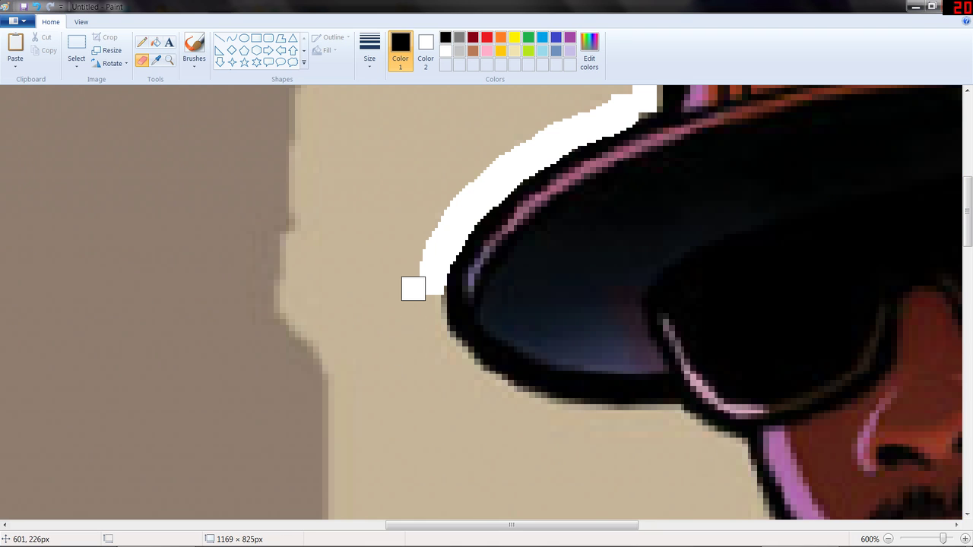
mouse_move(426, 289)
mouse_down()
mouse_move(446, 367)
mouse_move(459, 374)
mouse_move(453, 355)
mouse_move(508, 398)
mouse_up()
mouse_move(531, 405)
mouse_down()
mouse_move(593, 421)
mouse_move(677, 422)
mouse_up()
- Erase the background beneath the sunglasses' outer corner and down along the jawline toward the chin
scroll(677, 421, down, 4)
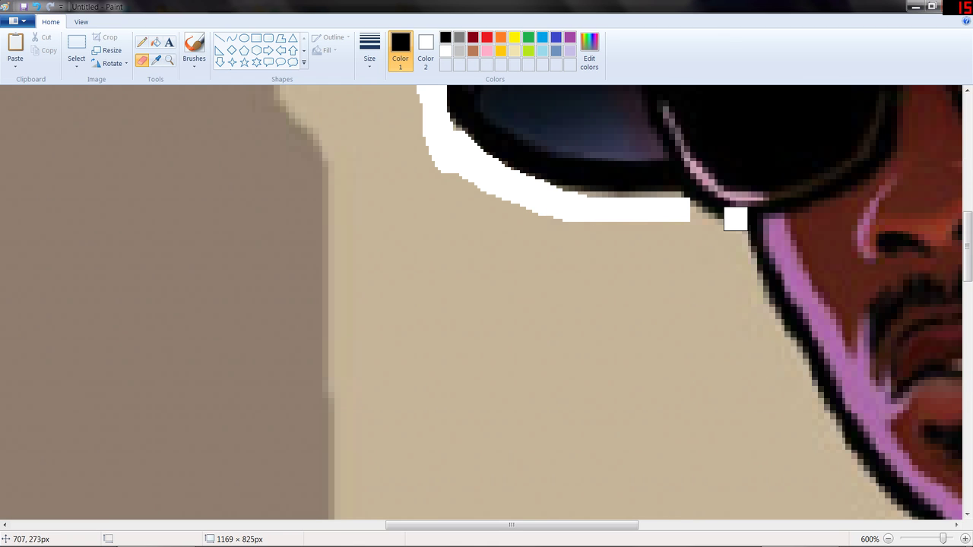
mouse_move(689, 218)
mouse_down()
mouse_move(739, 234)
mouse_move(763, 322)
mouse_move(815, 408)
mouse_up()
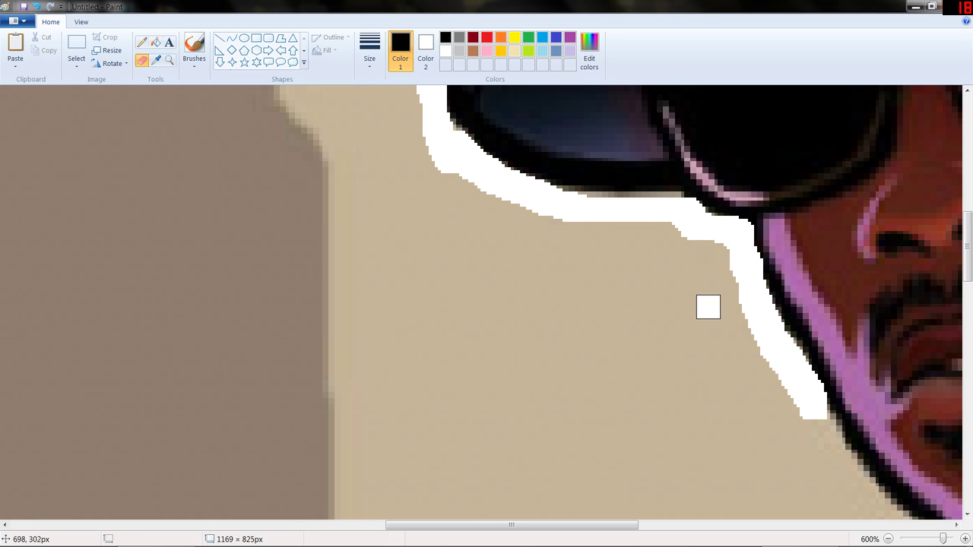
scroll(708, 306, down, 3)
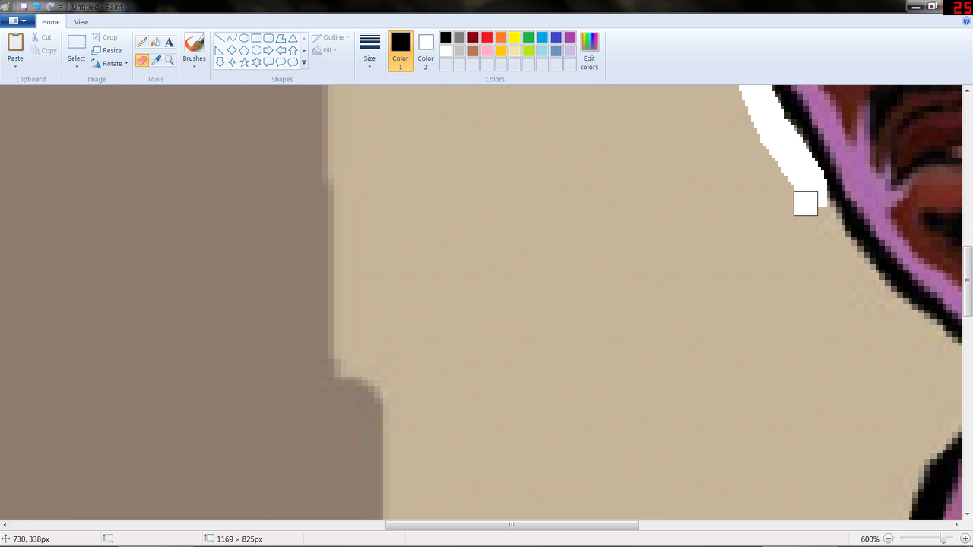
mouse_move(806, 204)
mouse_down()
mouse_move(826, 218)
mouse_move(871, 301)
mouse_move(871, 284)
mouse_move(953, 355)
mouse_up()
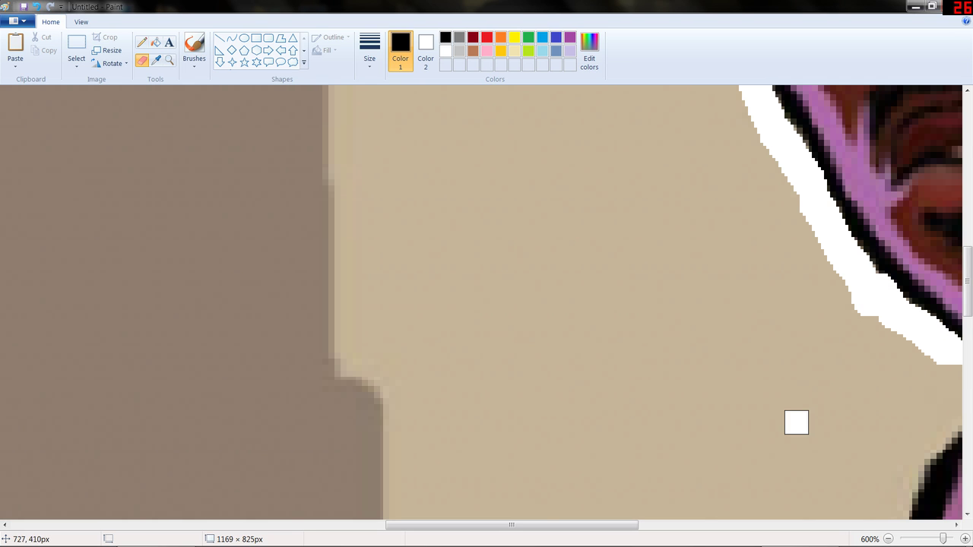
- Erase the background from the chin down the front edge of the collar to the top of the shoulder
drag(523, 526, 637, 528)
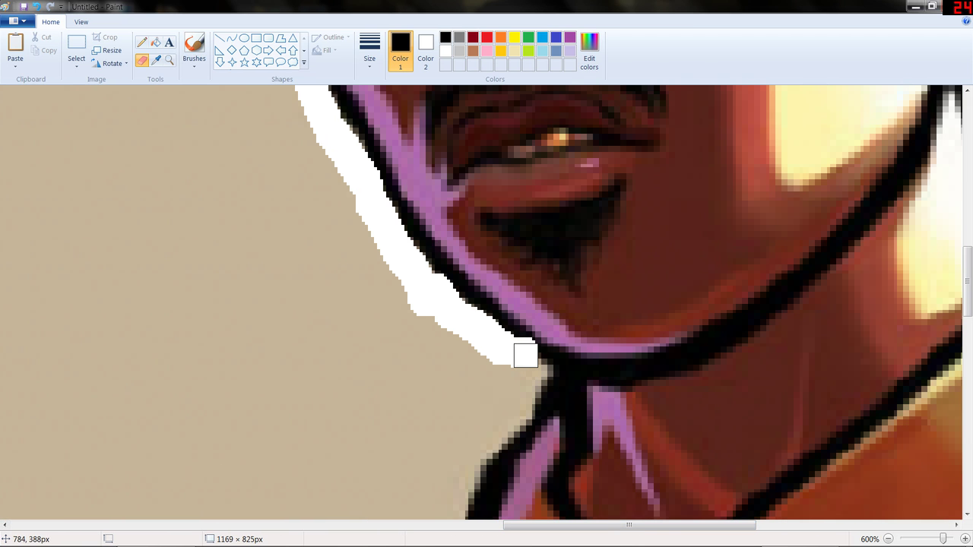
mouse_move(525, 354)
mouse_down()
mouse_move(532, 385)
mouse_move(520, 412)
mouse_move(473, 464)
mouse_move(456, 503)
mouse_up()
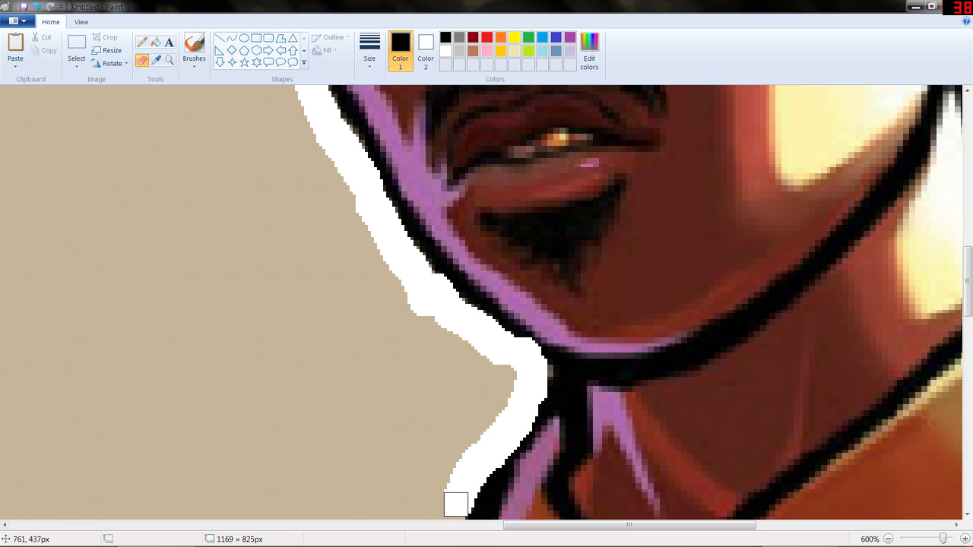
scroll(448, 471, down, 3)
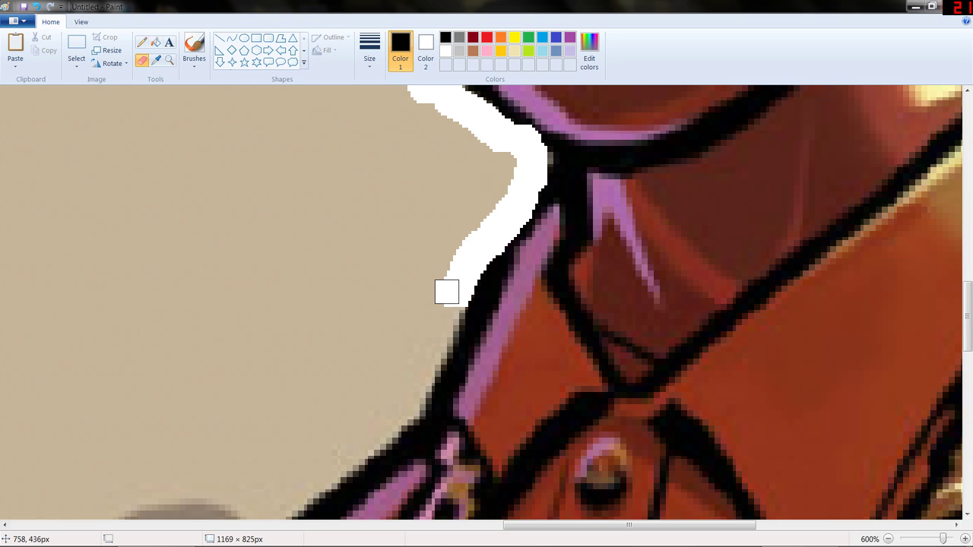
mouse_move(447, 291)
mouse_down()
mouse_move(416, 404)
mouse_move(328, 486)
mouse_up()
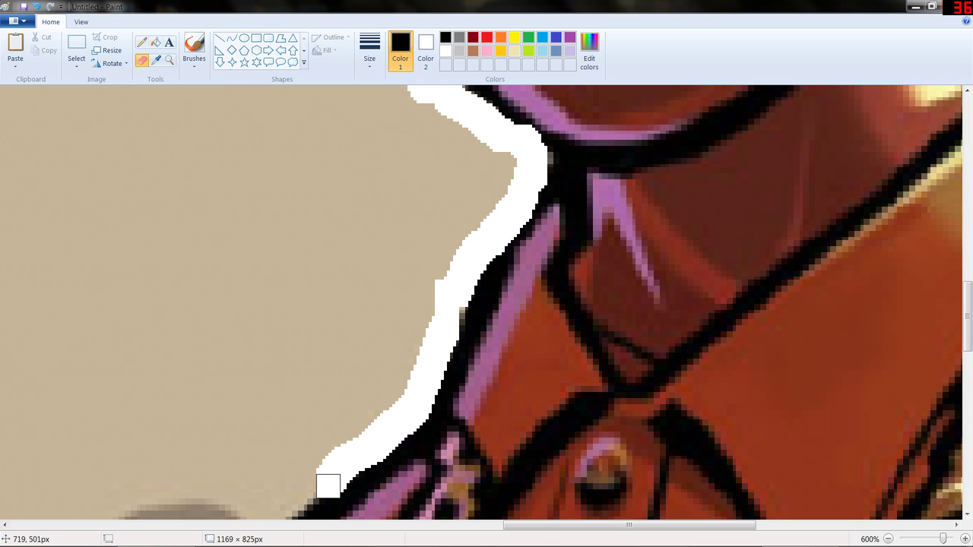
- Erase the background along the sloping shoulder beside the purple highlight, down to the upper arm
scroll(484, 201, down, 3)
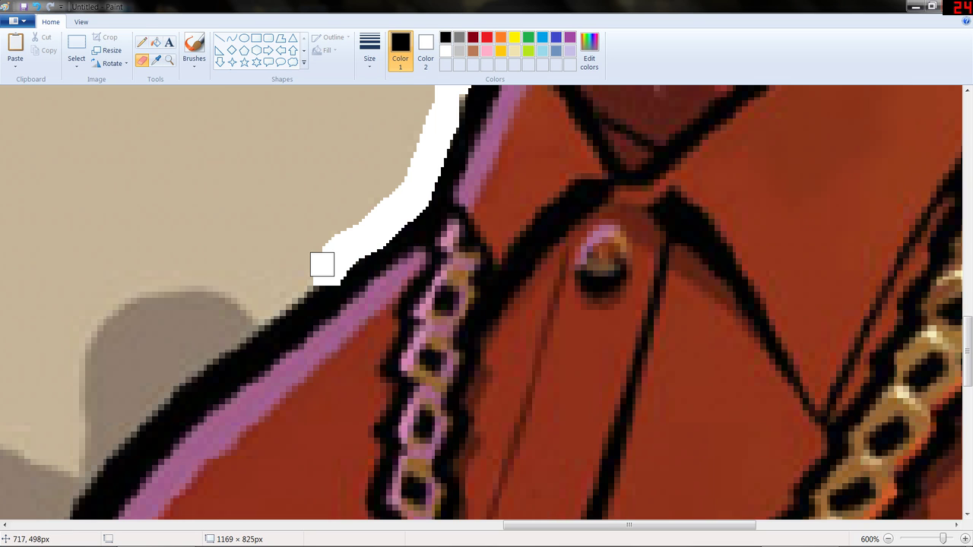
drag(322, 265, 240, 326)
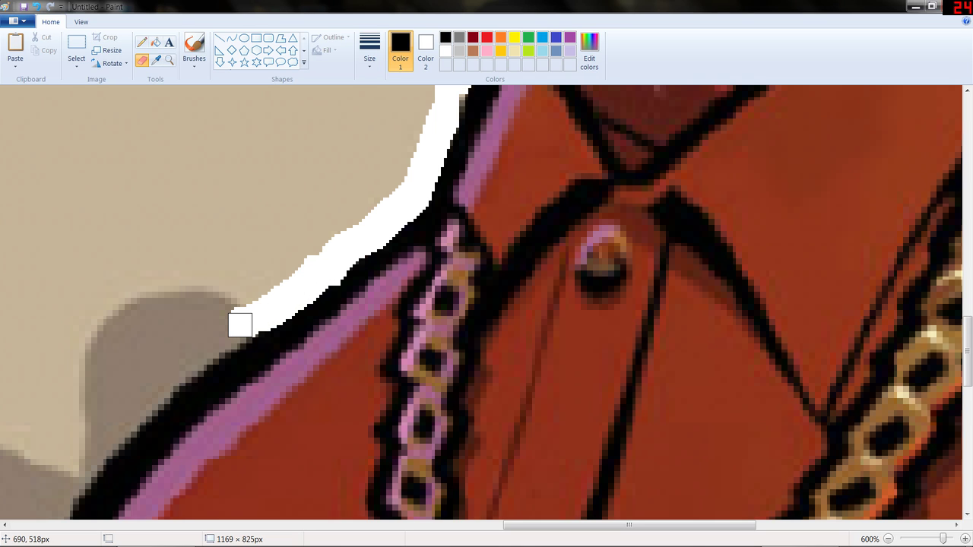
scroll(190, 339, down, 3)
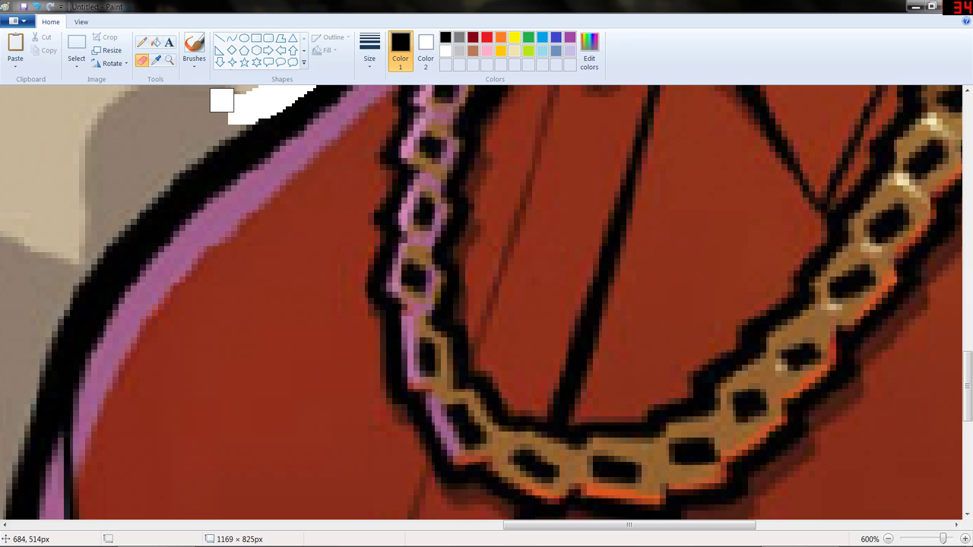
mouse_move(222, 99)
mouse_down()
mouse_move(224, 120)
mouse_move(114, 207)
mouse_move(54, 293)
mouse_move(56, 278)
mouse_up()
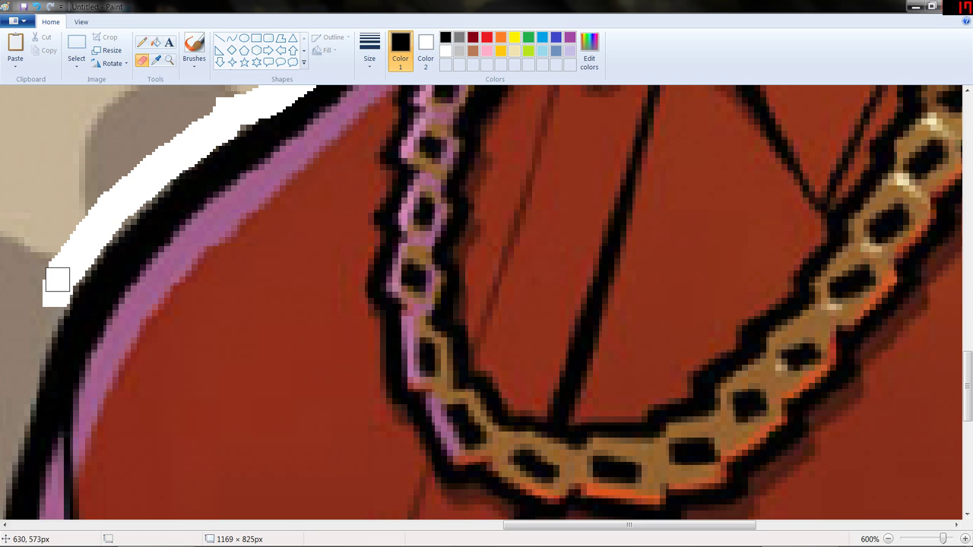
- Erase the background along the outer edge of the arm, from the upper sleeve down to the black border below
scroll(56, 278, down, 3)
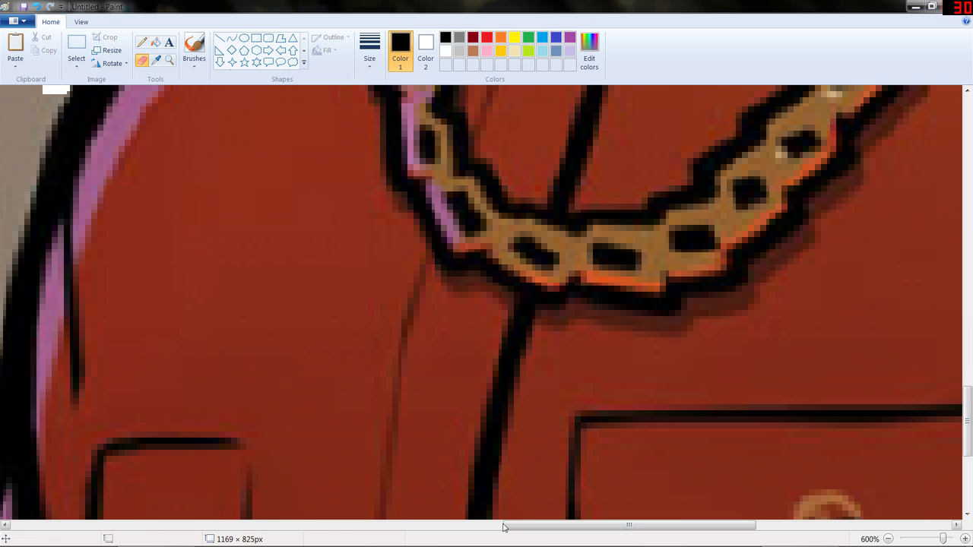
drag(507, 526, 383, 528)
scroll(386, 467, up, 3)
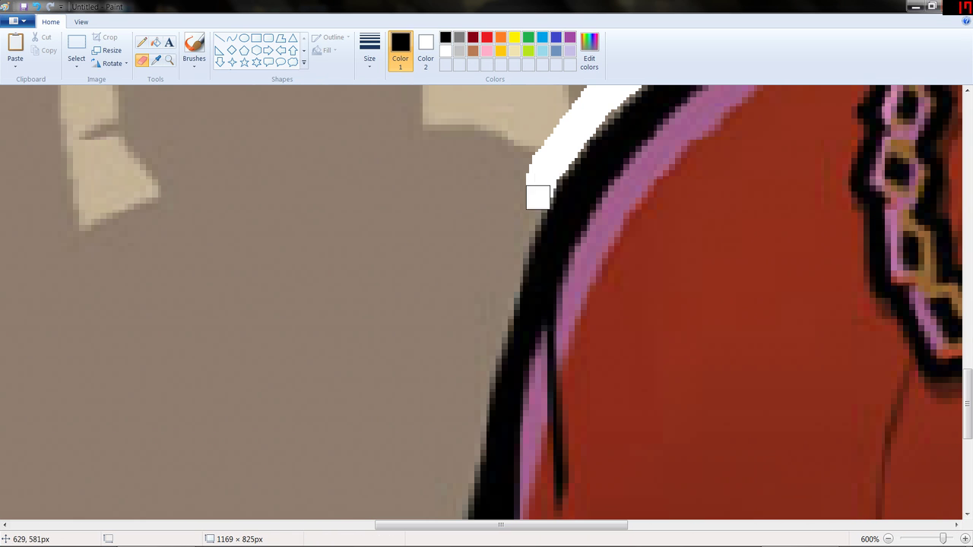
mouse_move(562, 149)
mouse_down()
mouse_move(529, 197)
mouse_move(498, 292)
mouse_move(472, 443)
mouse_up()
scroll(471, 443, down, 3)
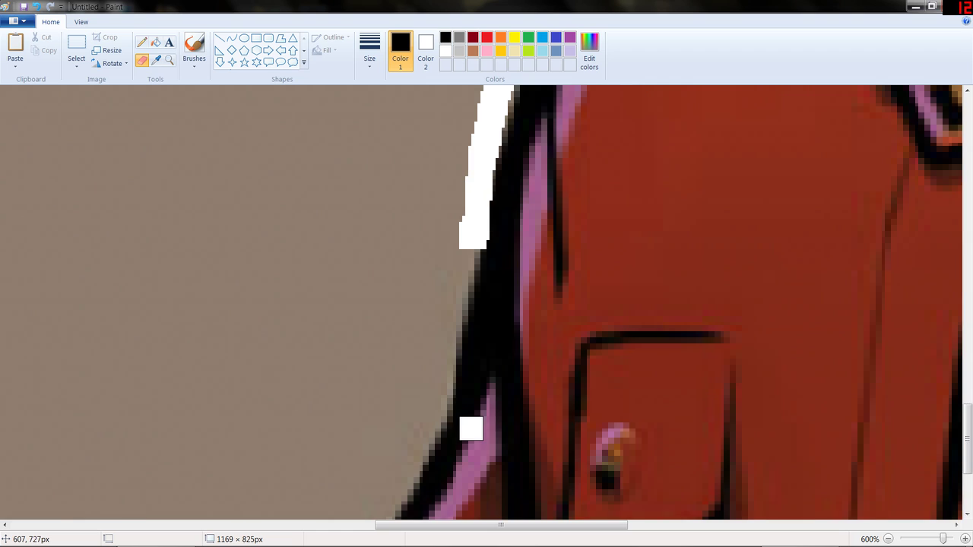
drag(470, 206, 441, 411)
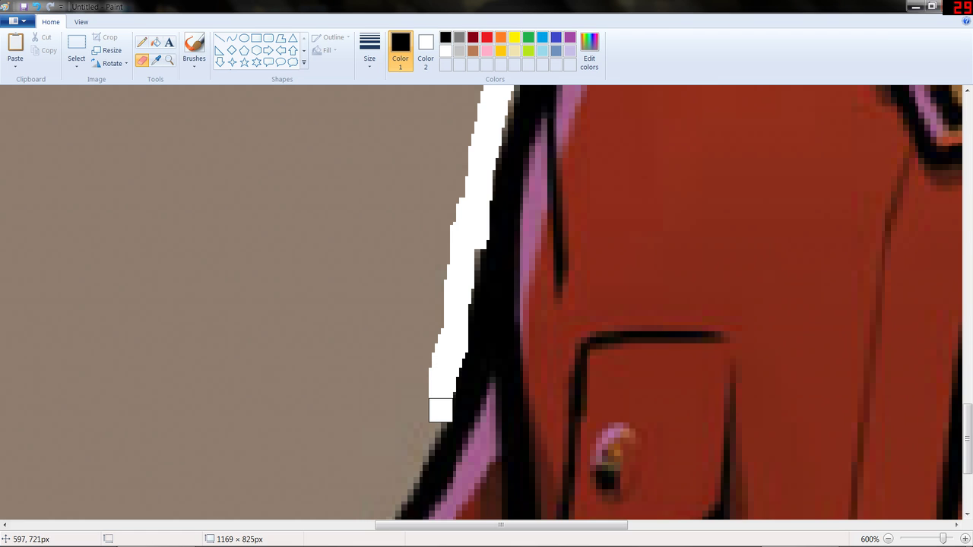
scroll(441, 410, down, 5)
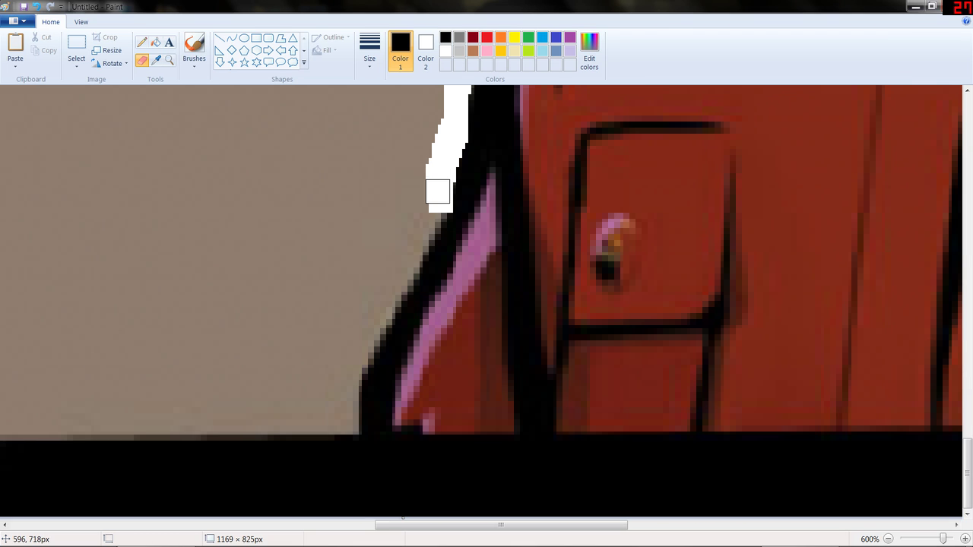
mouse_move(437, 191)
mouse_down()
mouse_move(410, 270)
mouse_move(358, 341)
mouse_move(349, 422)
mouse_up()
- Zoom out to 50% to examine the erased outline around the whole figure
scroll(447, 266, up, 7)
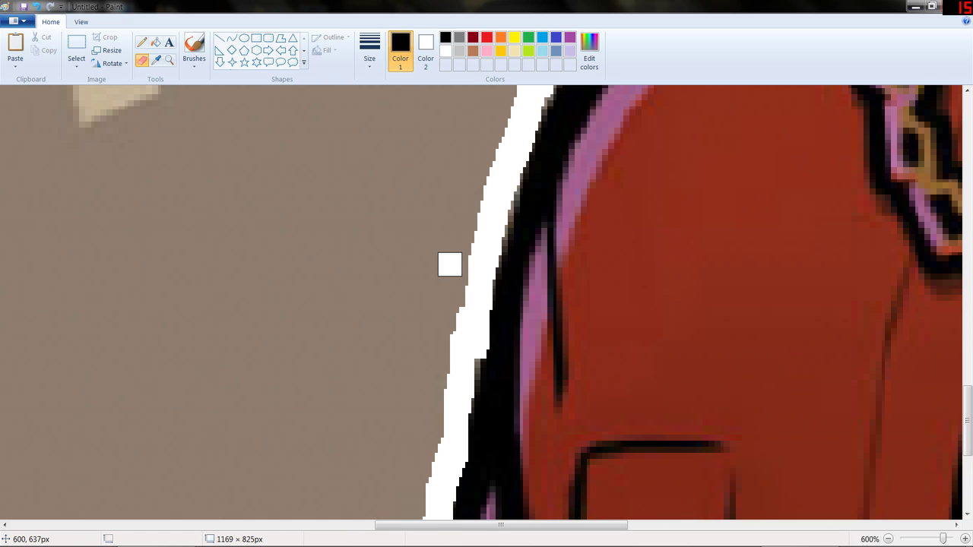
scroll(456, 264, up, 15)
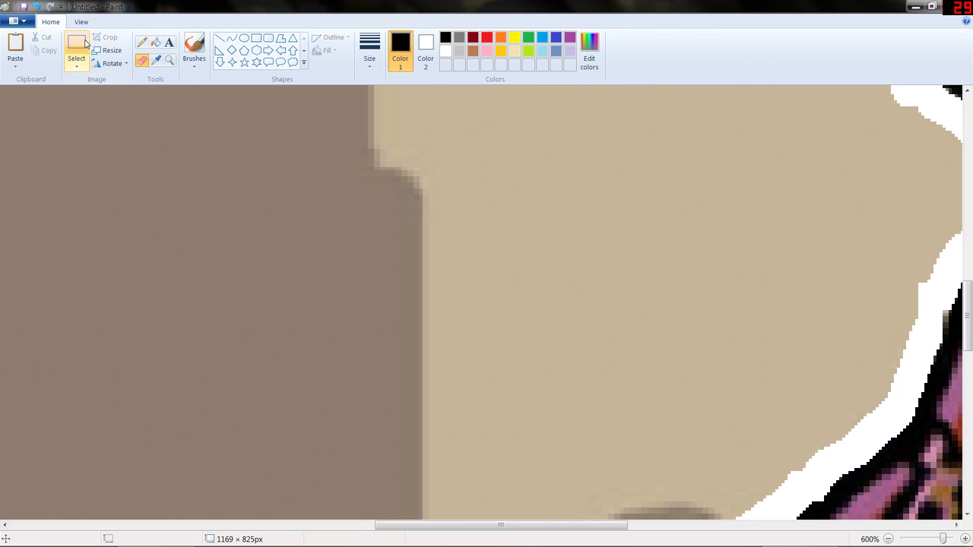
click(81, 21)
click(43, 47)
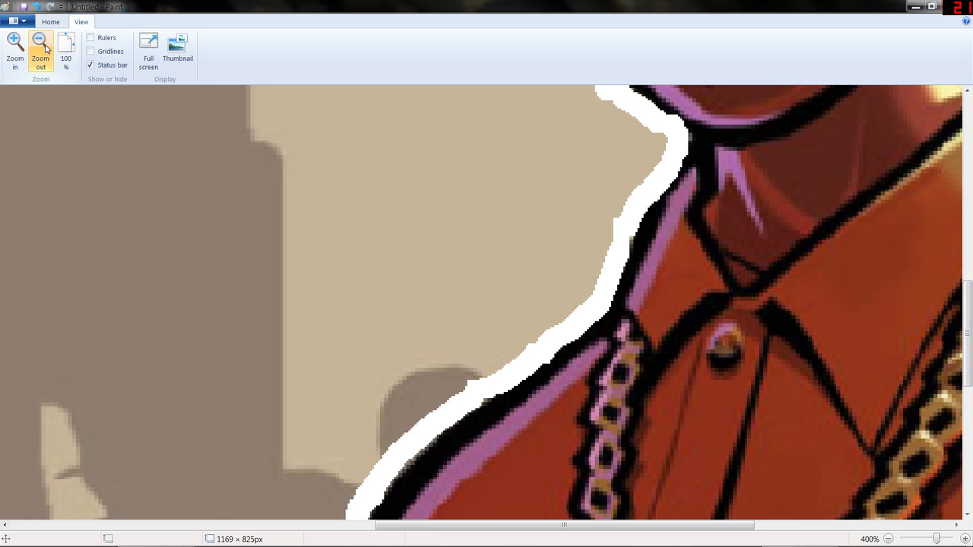
click(44, 47)
click(43, 47)
click(43, 47)
click(44, 47)
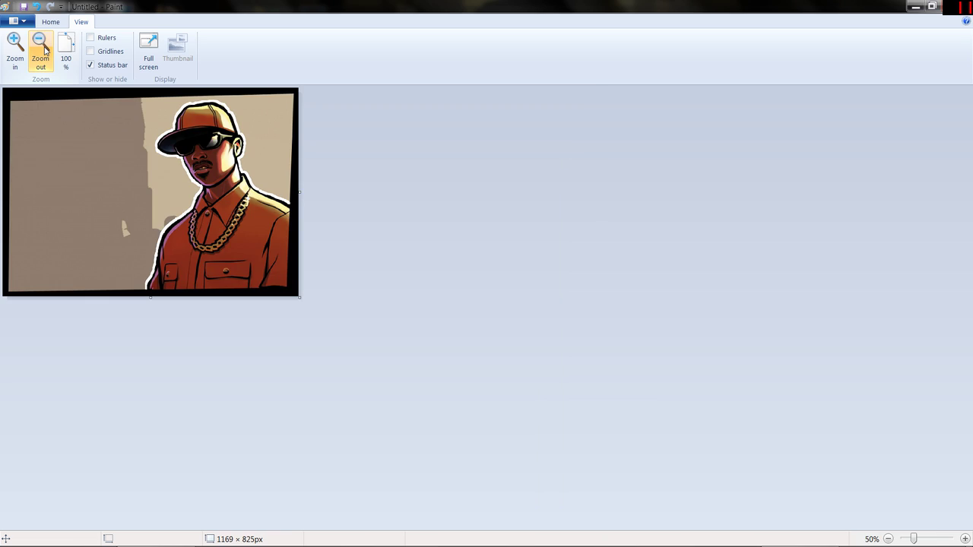
- Start a free-form selection at the sleeve's lower edge and trace up the arm, shoulder, neck and face to the cap's brim
click(15, 45)
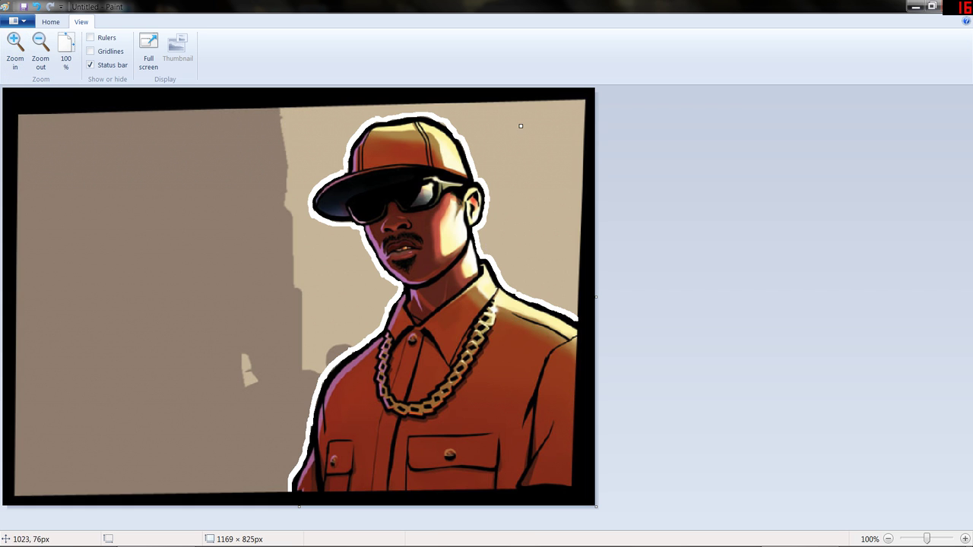
click(50, 21)
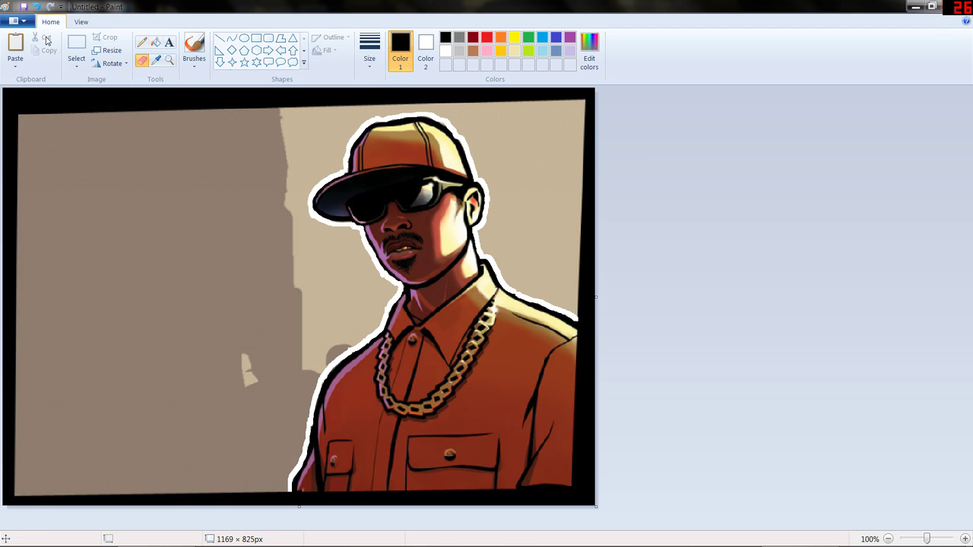
click(85, 64)
click(91, 109)
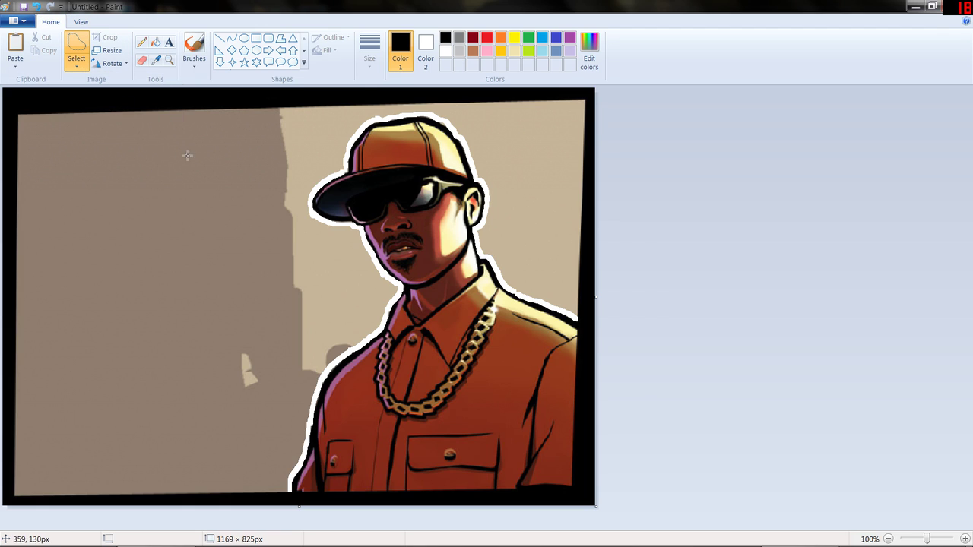
mouse_move(313, 367)
mouse_down()
mouse_move(311, 452)
mouse_move(289, 486)
mouse_move(321, 379)
mouse_move(343, 354)
mouse_up()
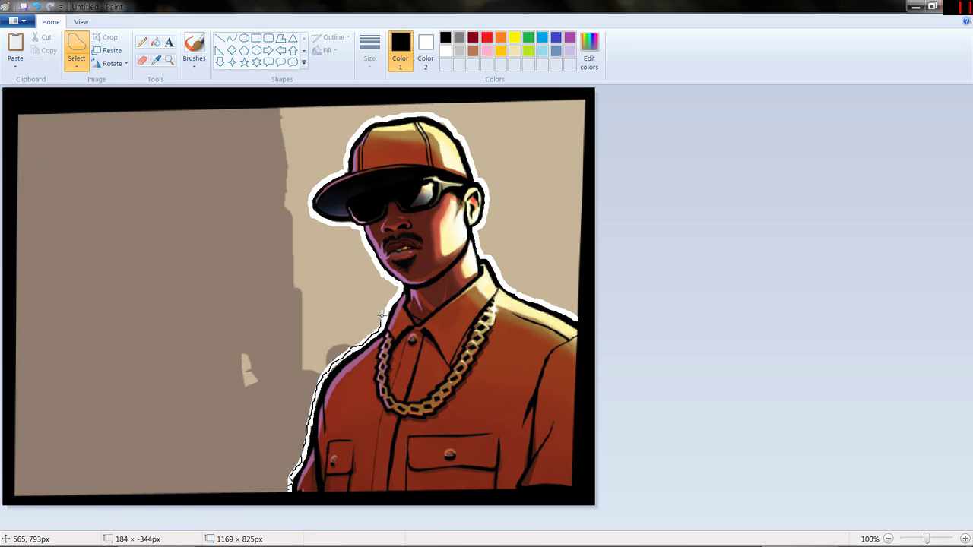
drag(390, 306, 382, 277)
drag(368, 248, 366, 237)
drag(339, 225, 316, 219)
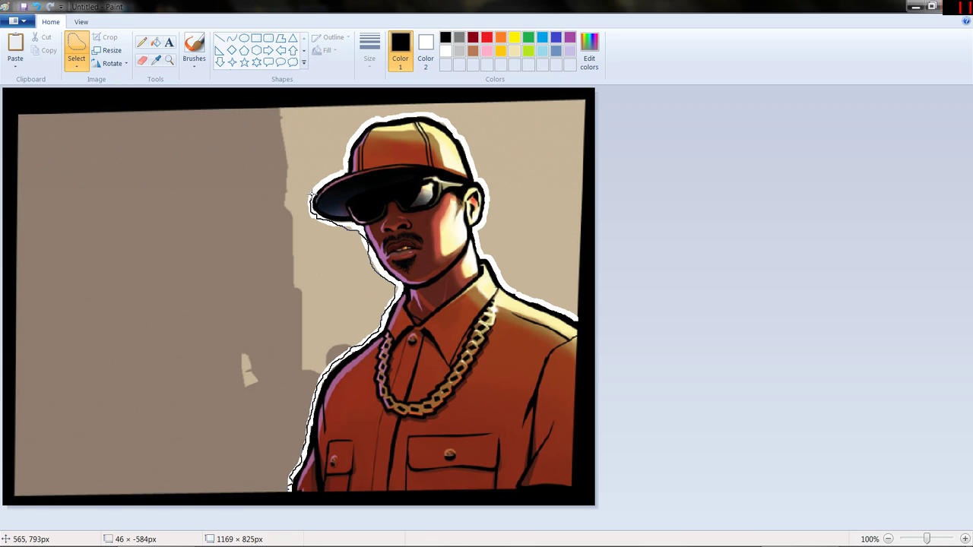
- Continue the free-form outline over the cap, ear and far shoulder, down the sleeve and along the shirt's bottom edge to the starting point
drag(312, 196, 345, 170)
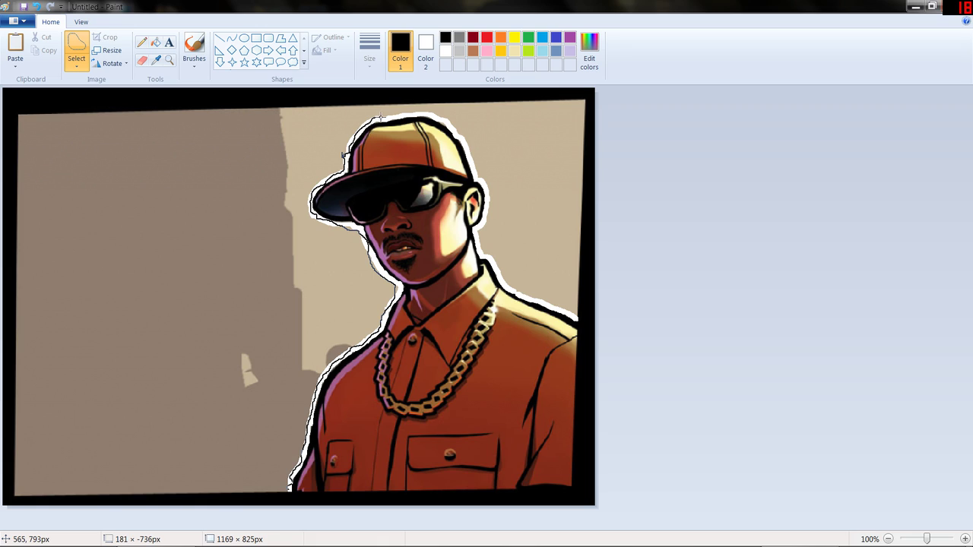
mouse_move(381, 116)
mouse_down()
mouse_move(433, 115)
mouse_move(467, 150)
mouse_up()
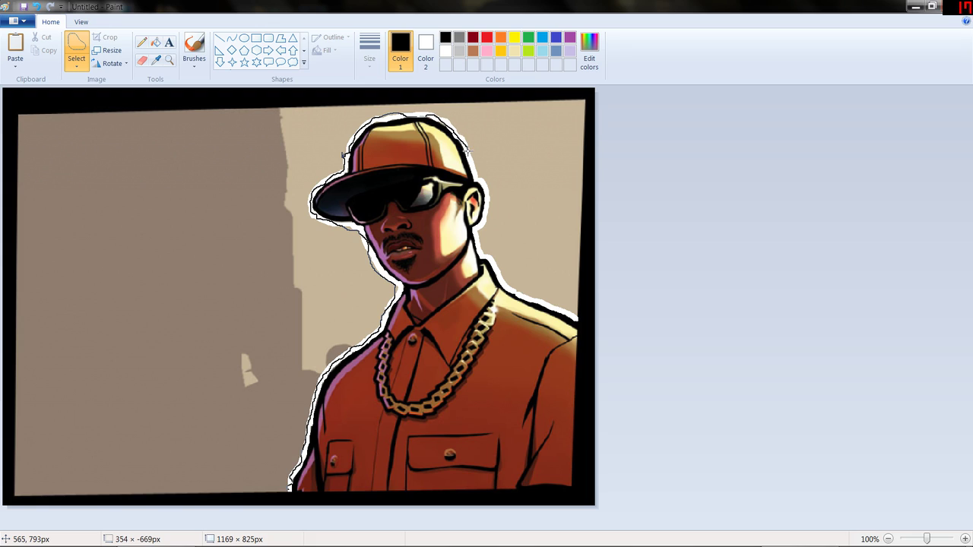
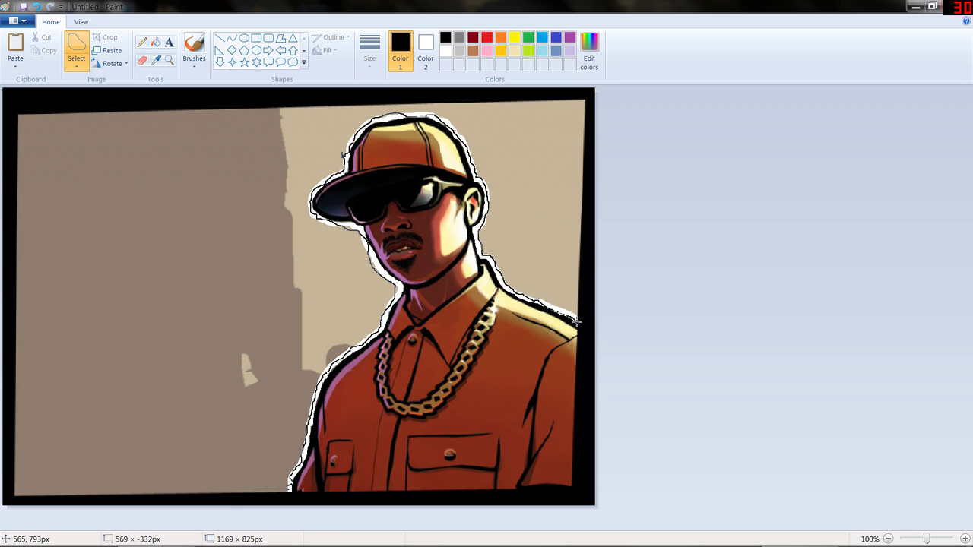
drag(570, 381, 570, 454)
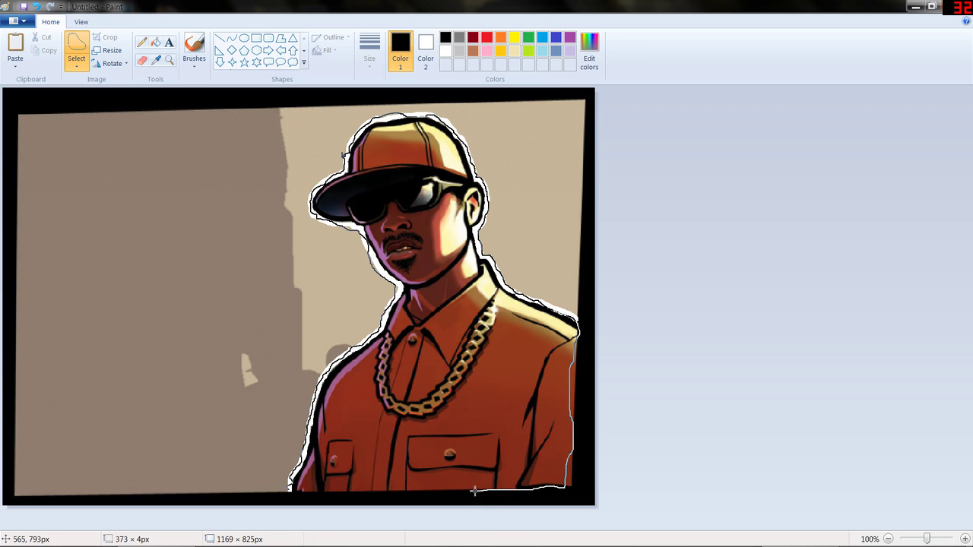
drag(439, 494, 419, 489)
drag(354, 492, 280, 480)
- Move the selected figure off its original spot and crop the picture to the selection
drag(475, 337, 299, 312)
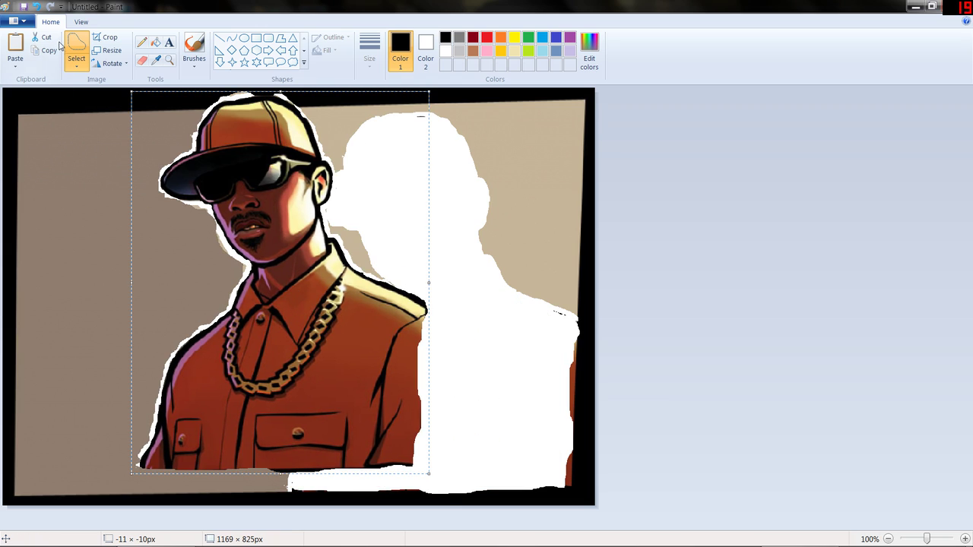
click(105, 37)
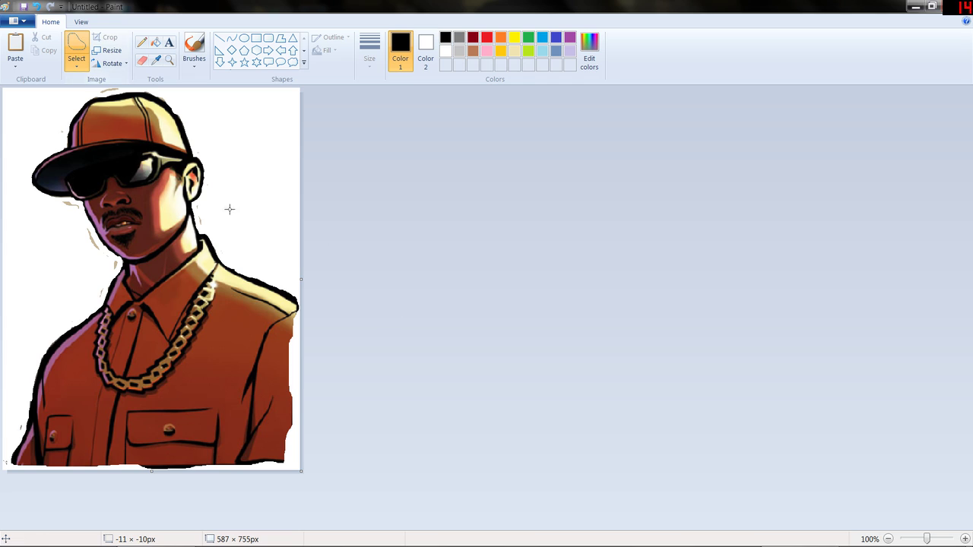
- Erase the leftover background bits around the top and brim side of the cap at 400% zoom
click(81, 22)
click(16, 52)
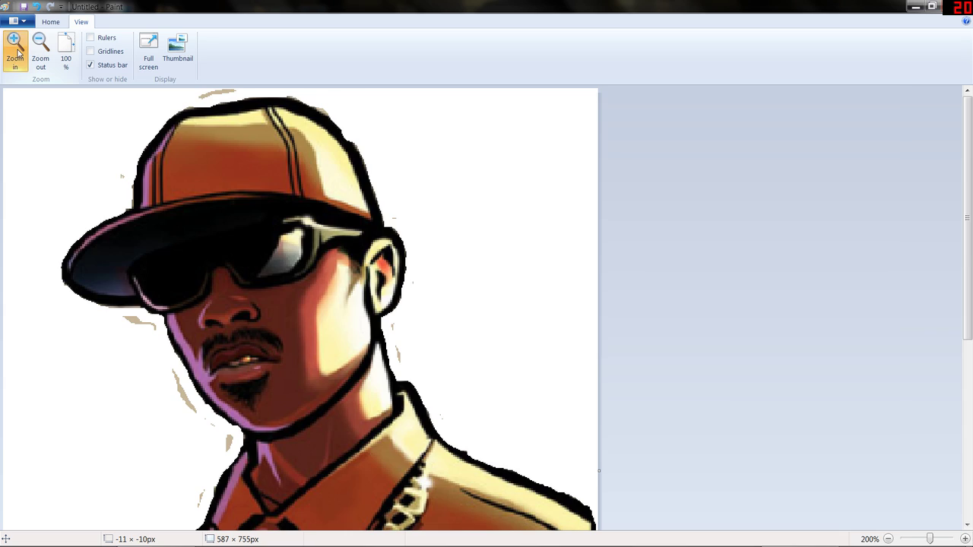
click(16, 52)
click(16, 52)
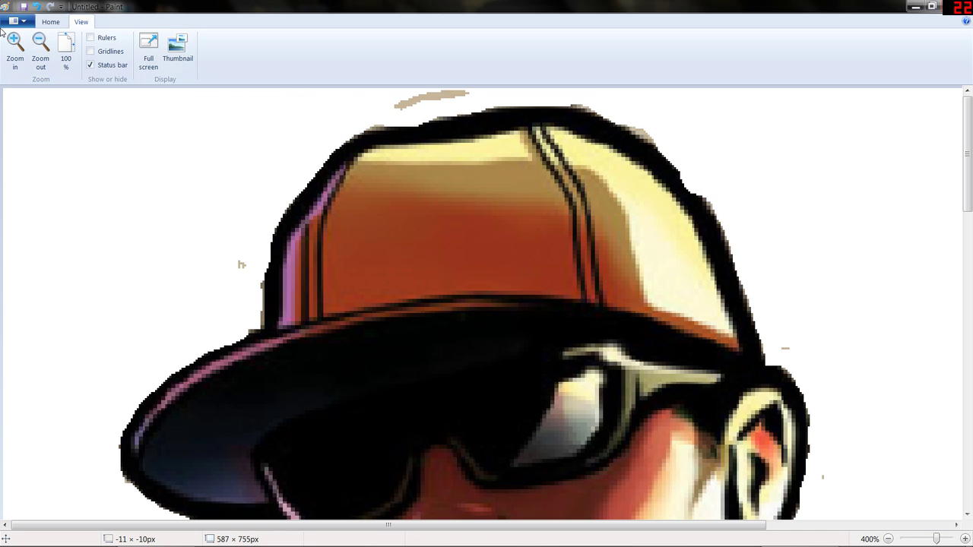
click(50, 22)
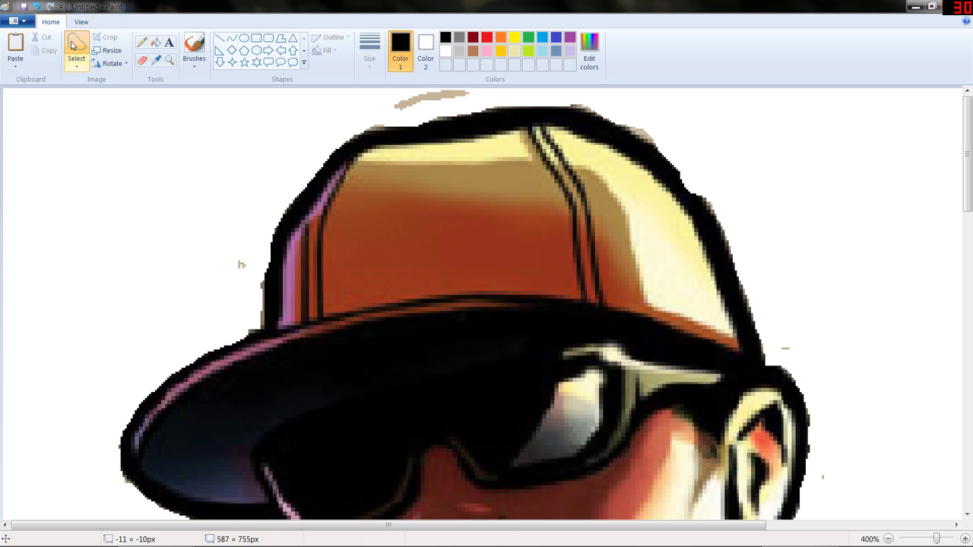
click(145, 62)
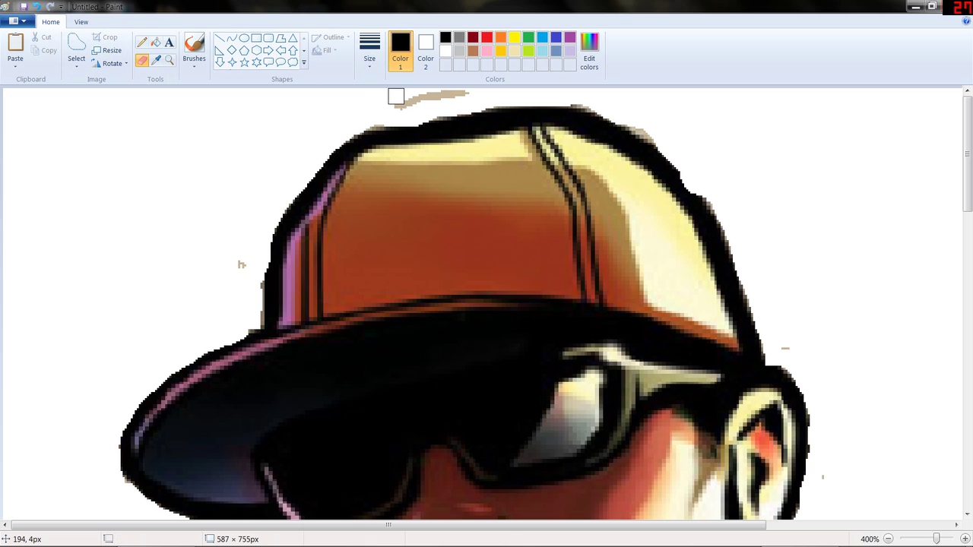
drag(399, 104, 459, 92)
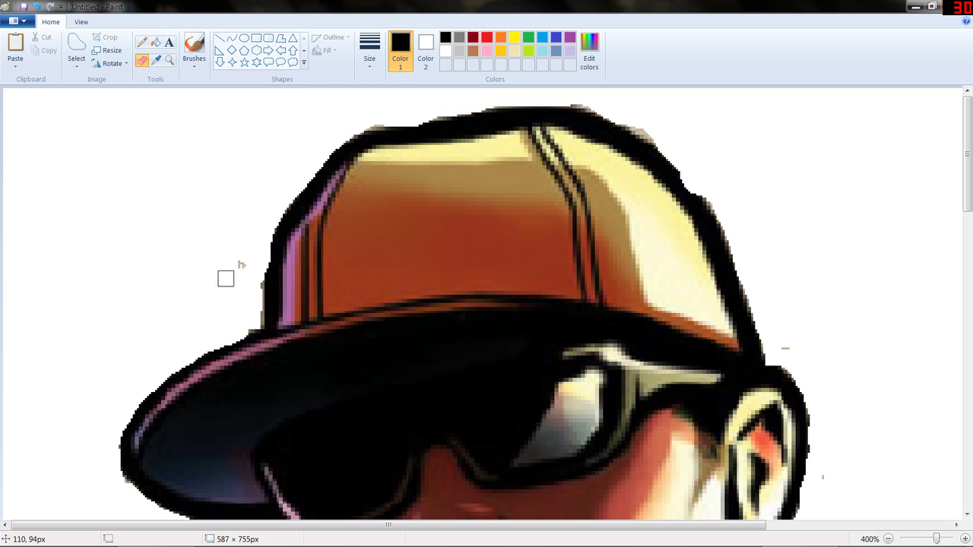
drag(235, 271, 236, 262)
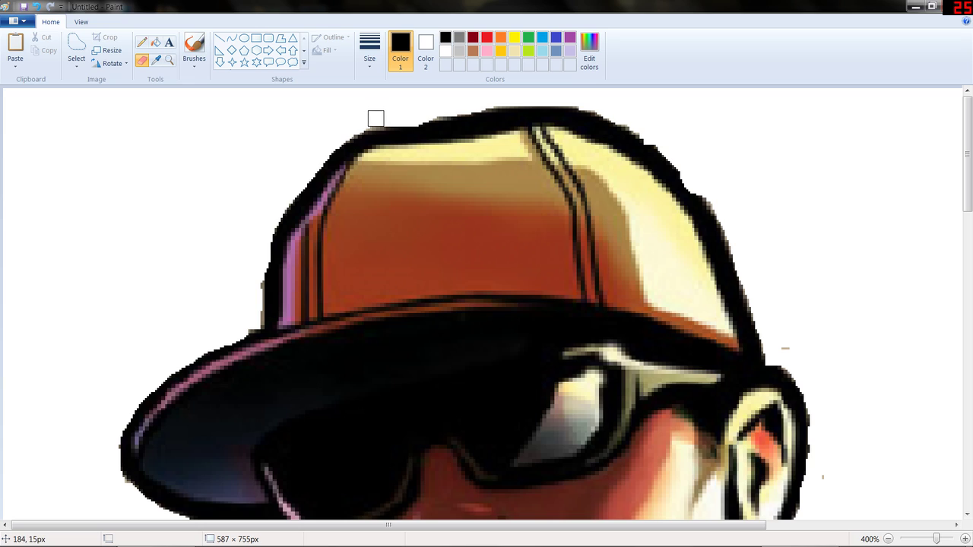
- Erase the leftover tan background bits on both sides of the face, neck and collar
scroll(250, 165, down, 8)
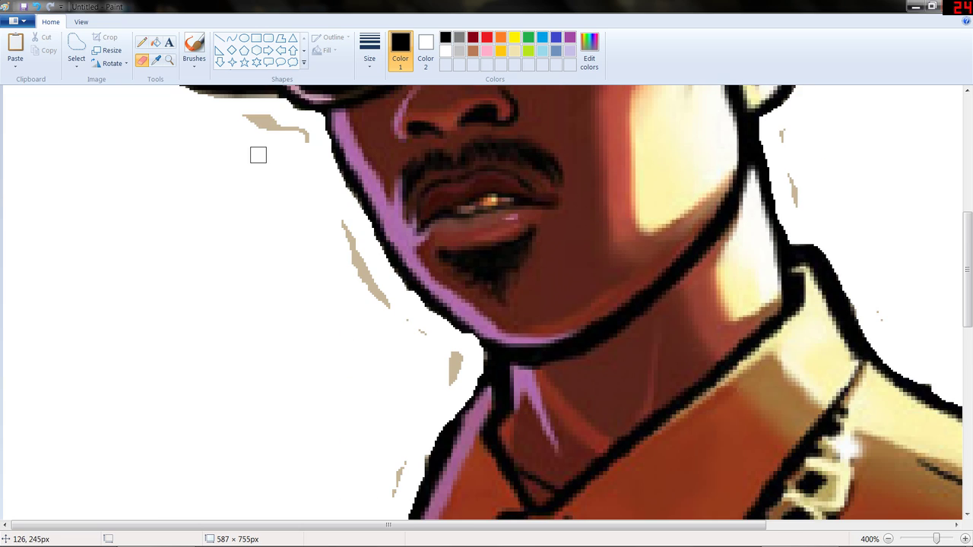
mouse_move(248, 120)
mouse_down()
mouse_move(303, 134)
mouse_move(325, 231)
mouse_move(345, 228)
mouse_move(375, 293)
mouse_move(414, 332)
mouse_move(436, 427)
mouse_move(436, 378)
mouse_move(455, 384)
mouse_move(457, 360)
mouse_move(422, 340)
mouse_move(412, 467)
mouse_move(394, 496)
mouse_move(417, 463)
mouse_up()
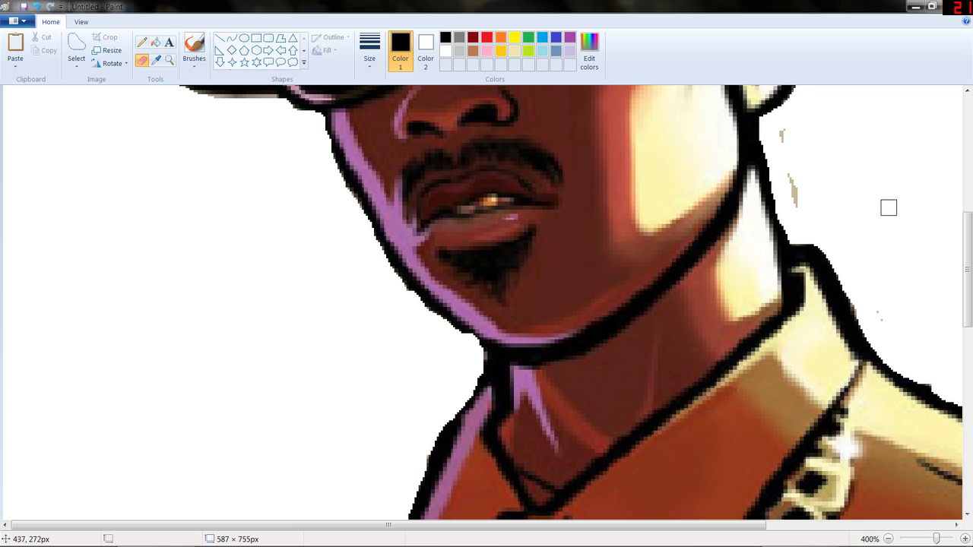
drag(783, 139, 795, 202)
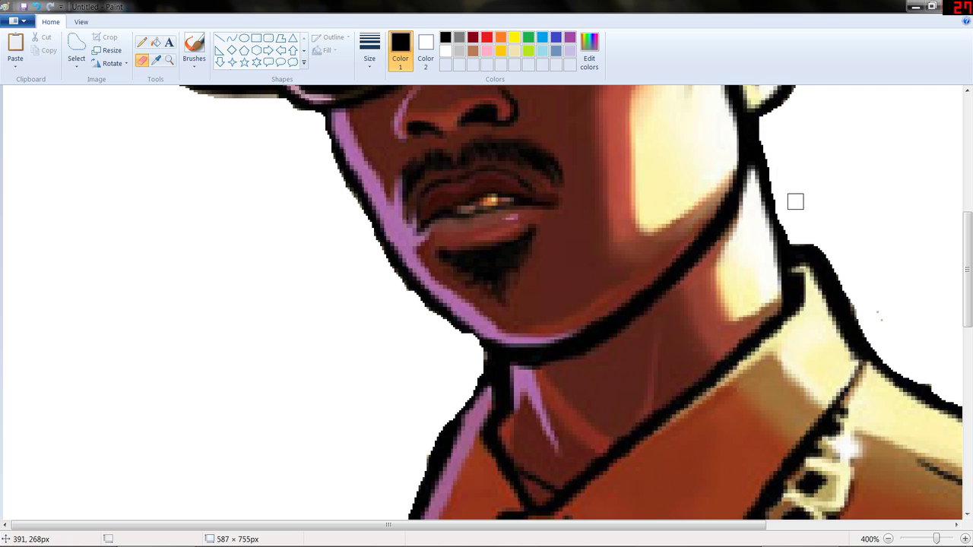
drag(890, 293, 882, 312)
- Erase the stray specks beside the sleeve's lower corner and the black border remnant under the shirt's chest pocket
scroll(627, 326, down, 10)
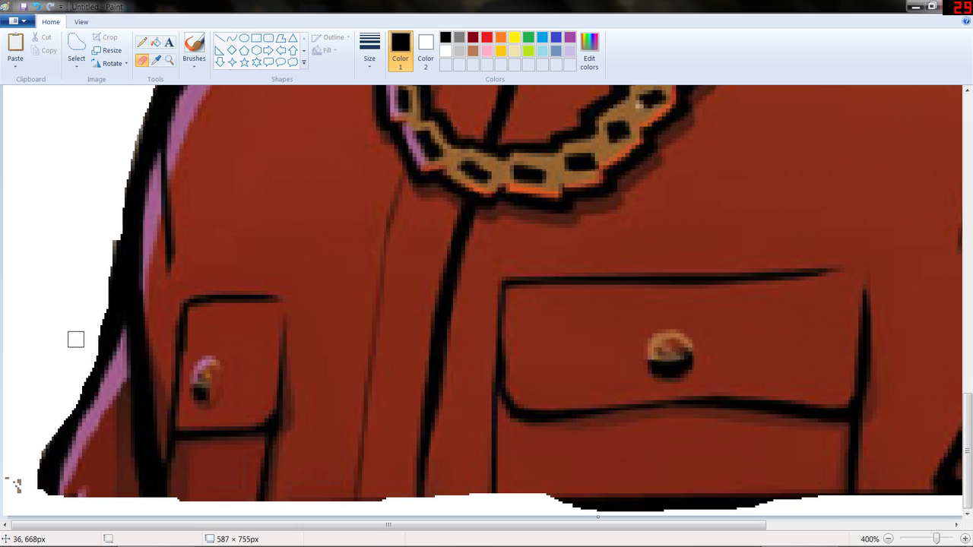
click(17, 485)
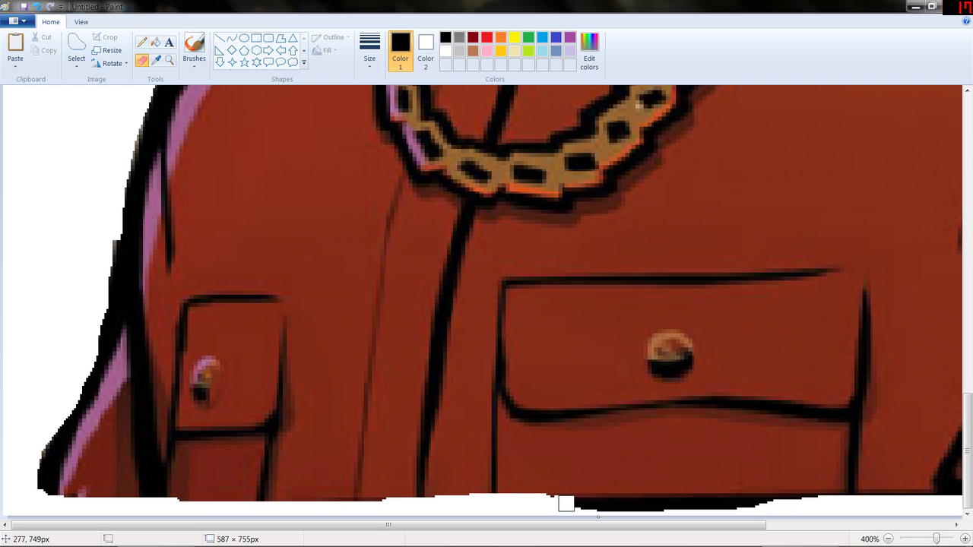
drag(582, 505, 682, 508)
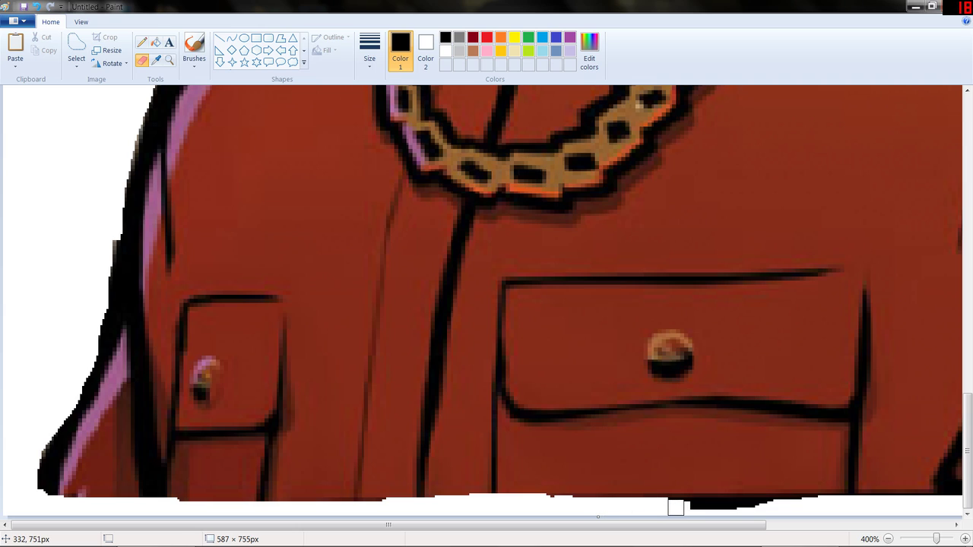
drag(691, 501, 730, 504)
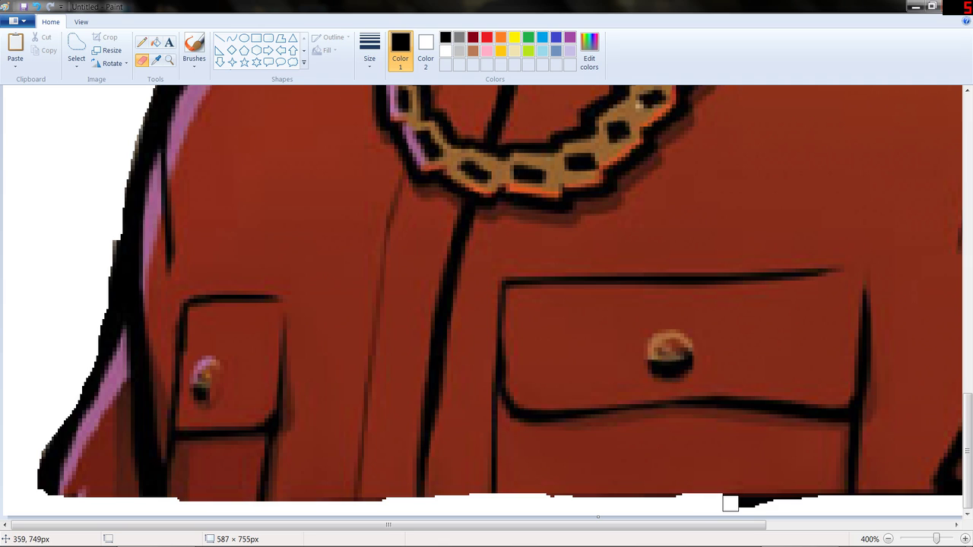
drag(725, 501, 801, 502)
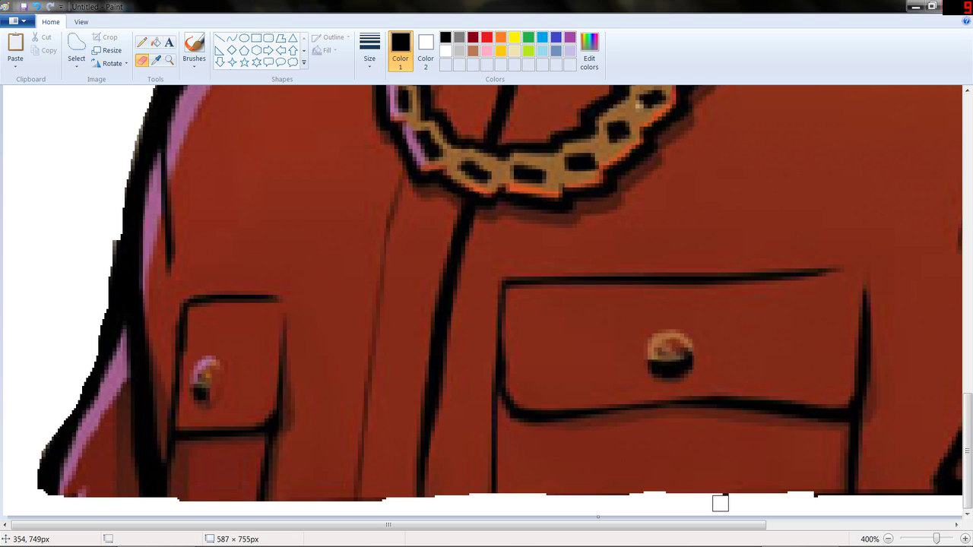
- Trim the rest of the shirt's uneven bottom edge and the bulge on the far sleeve's outer edge with the eraser
drag(750, 526, 929, 534)
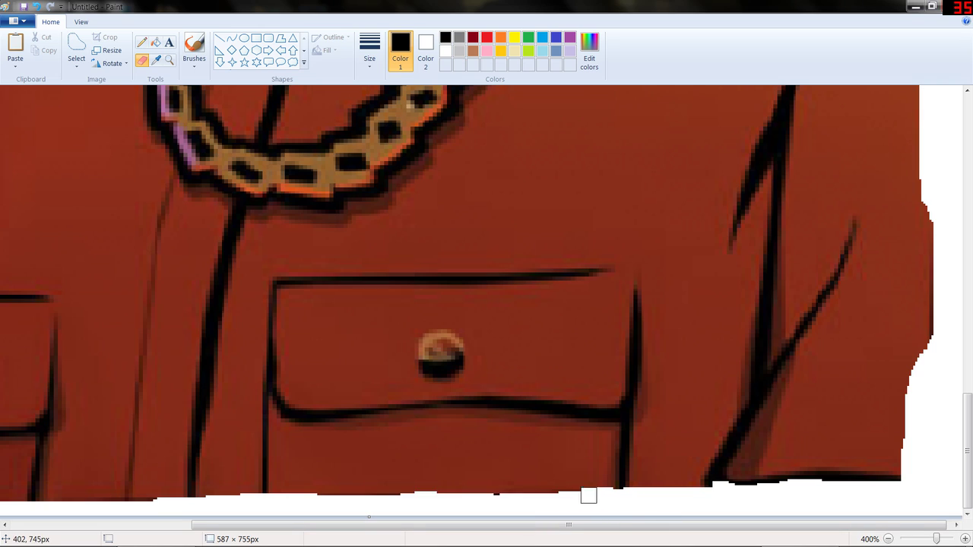
drag(566, 496, 402, 499)
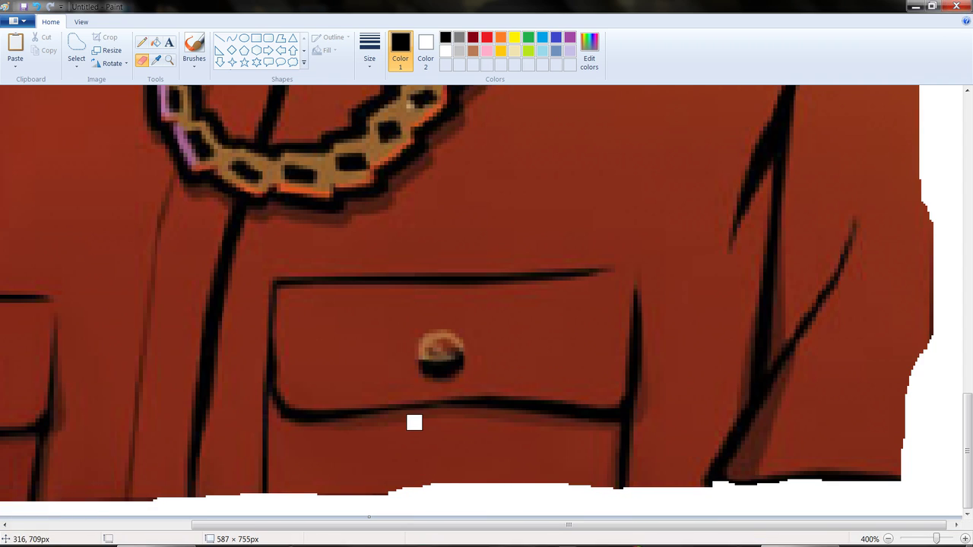
mouse_move(406, 484)
mouse_down()
mouse_move(290, 491)
mouse_move(370, 502)
mouse_move(415, 491)
mouse_up()
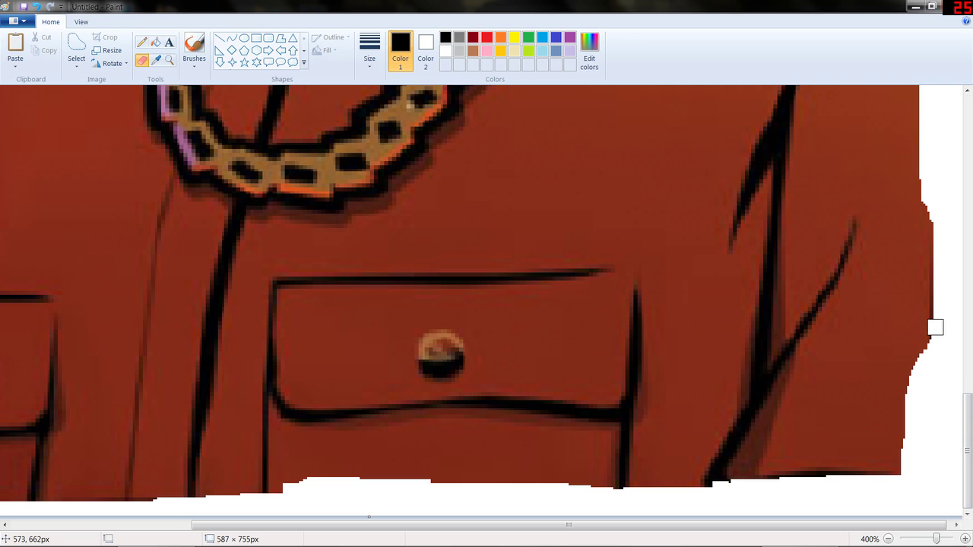
mouse_move(935, 282)
mouse_down()
mouse_move(928, 207)
mouse_move(923, 336)
mouse_up()
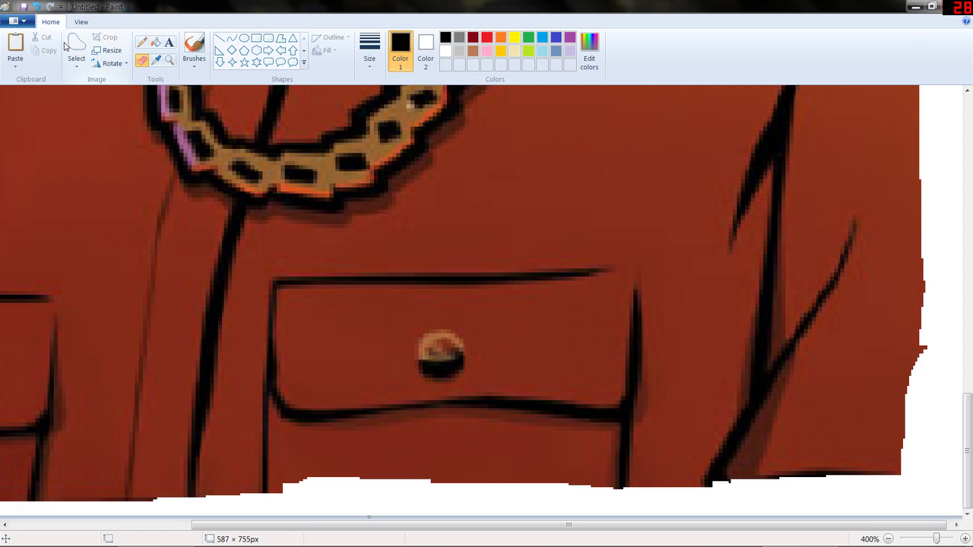
- Save the finished cutout as a JPEG named gtsa in the Pictures library, replacing the existing file
click(81, 21)
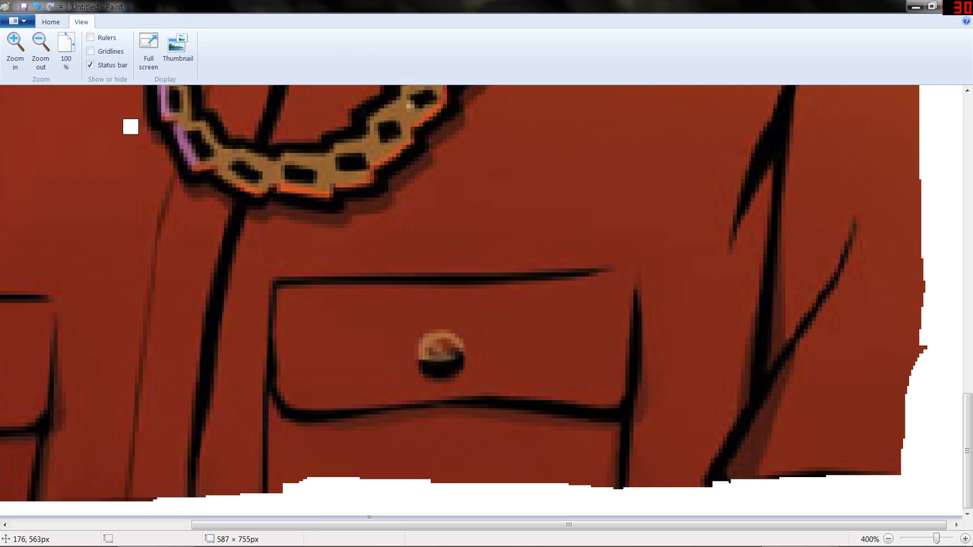
click(40, 49)
click(40, 49)
click(40, 50)
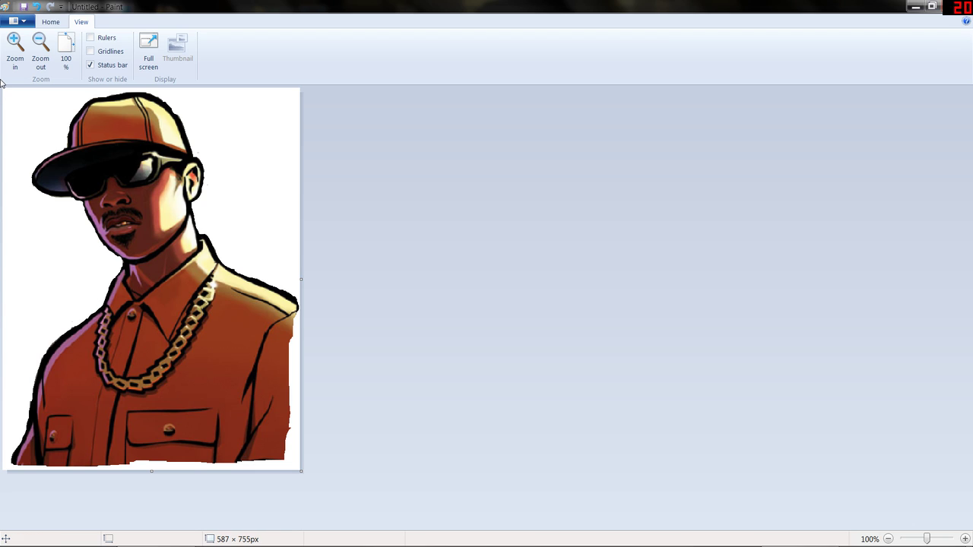
click(15, 21)
mouse_move(22, 123)
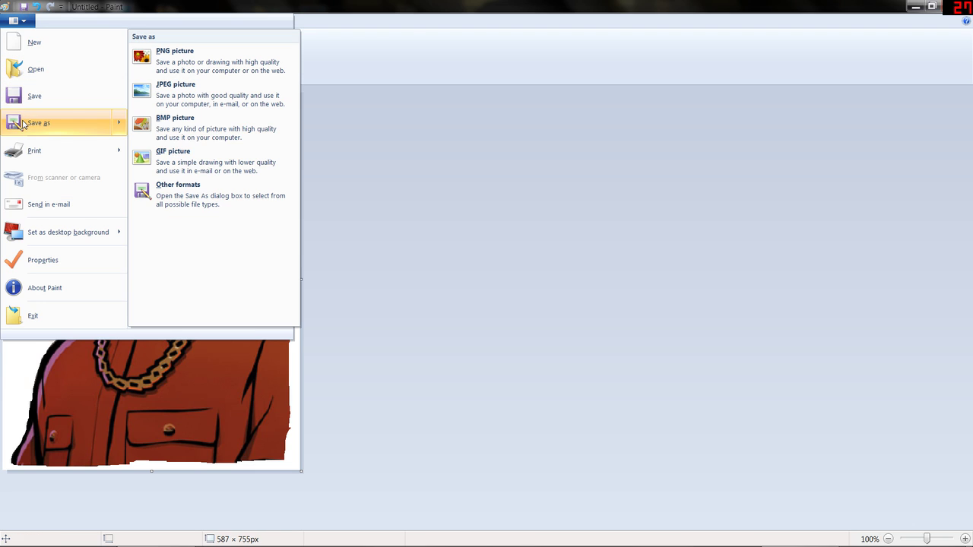
click(173, 97)
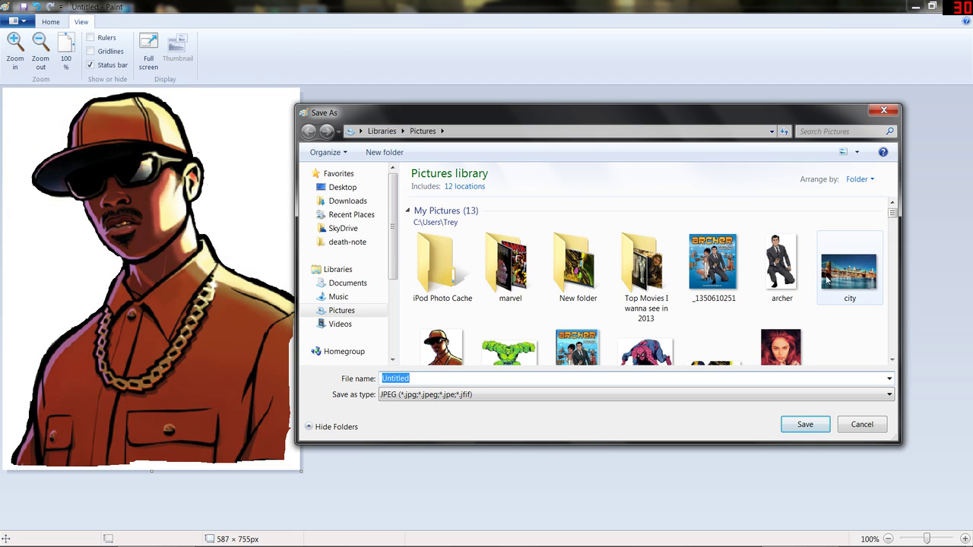
scroll(775, 227, down, 3)
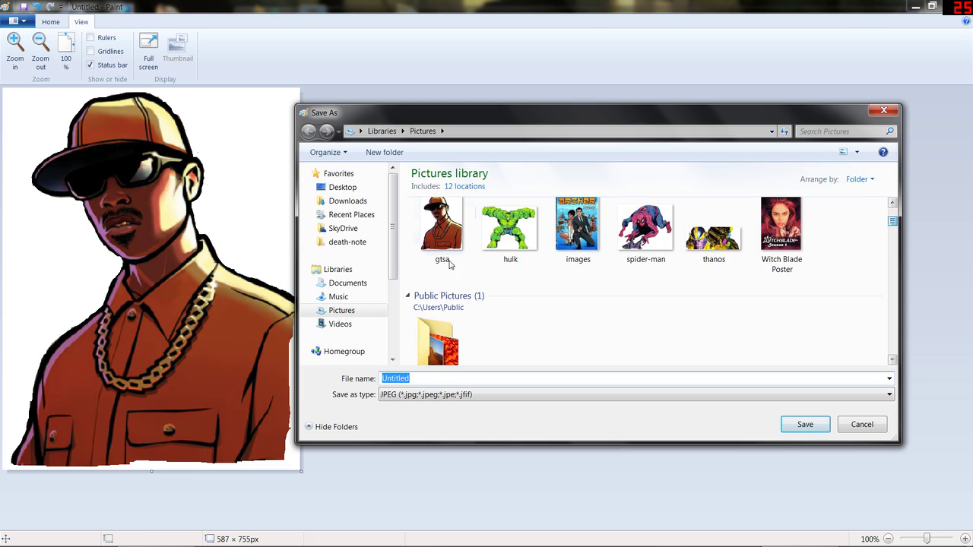
click(444, 235)
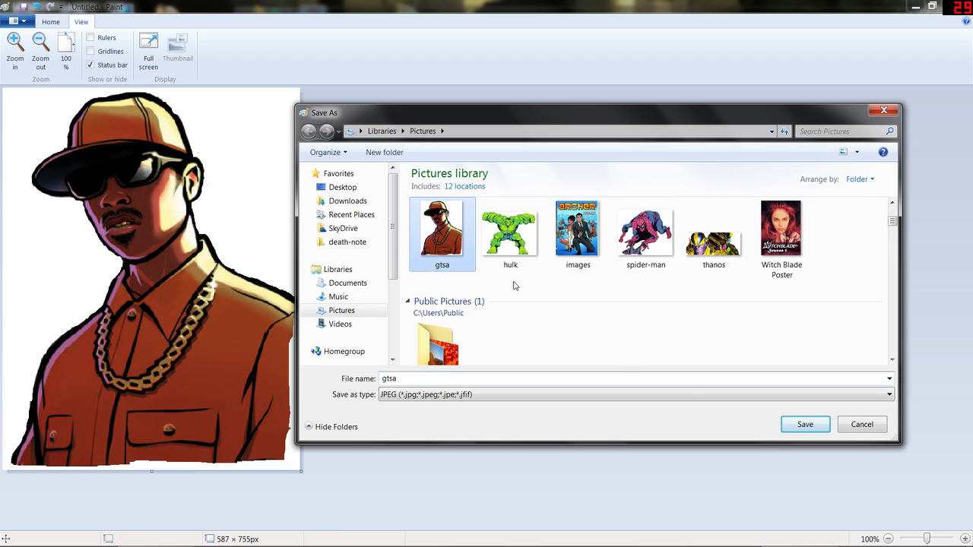
click(806, 429)
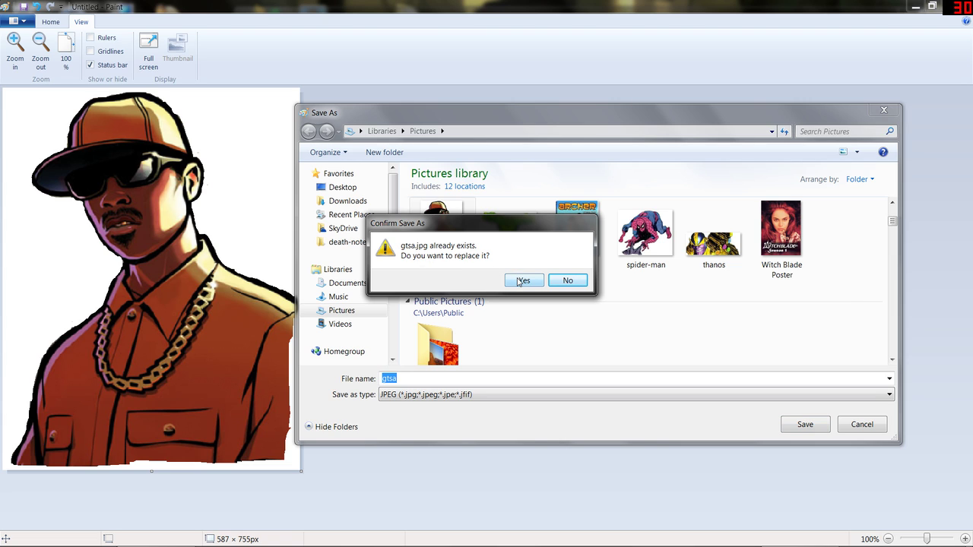
click(521, 280)
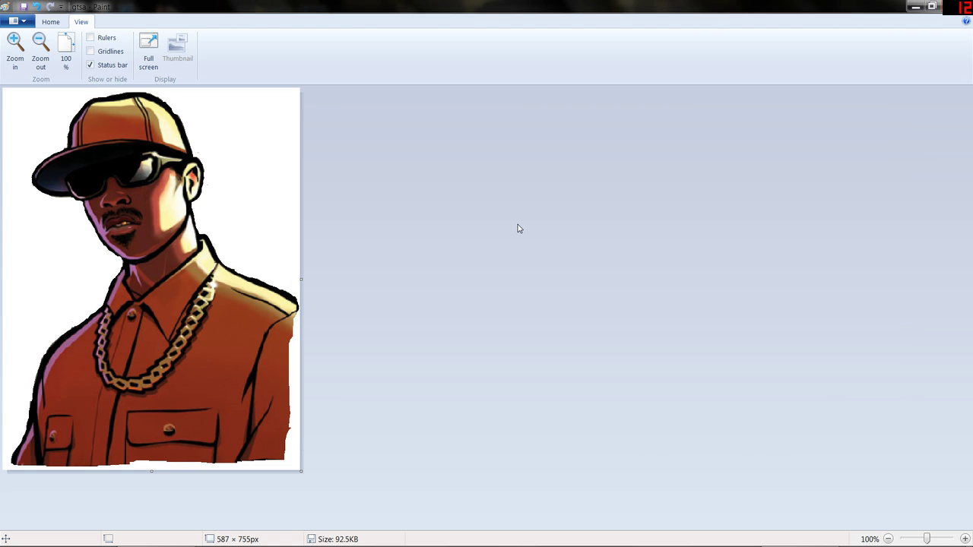
- Close Paint, switch to the open PowerPoint presentation, and move the Hulk picture over the slide's upper-left corner
click(966, 7)
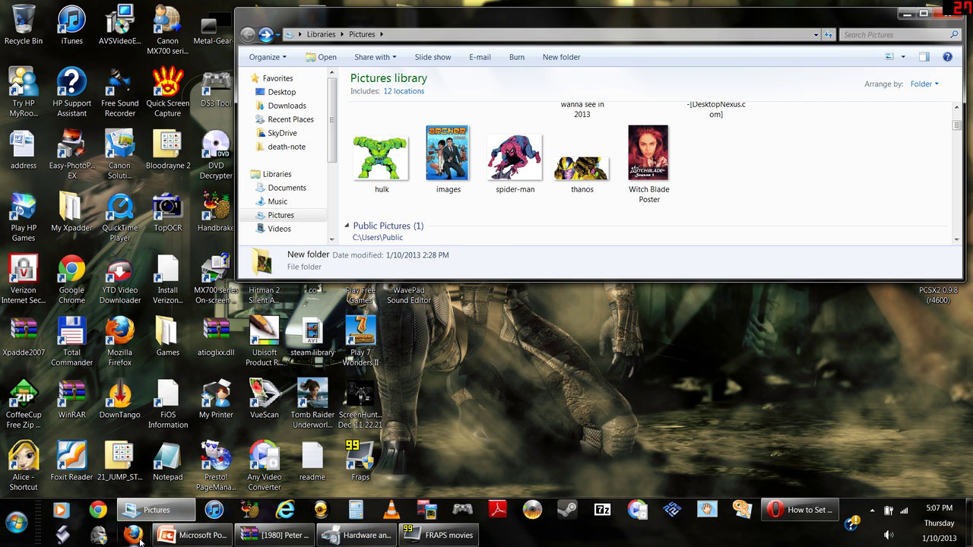
click(194, 535)
drag(471, 278, 238, 112)
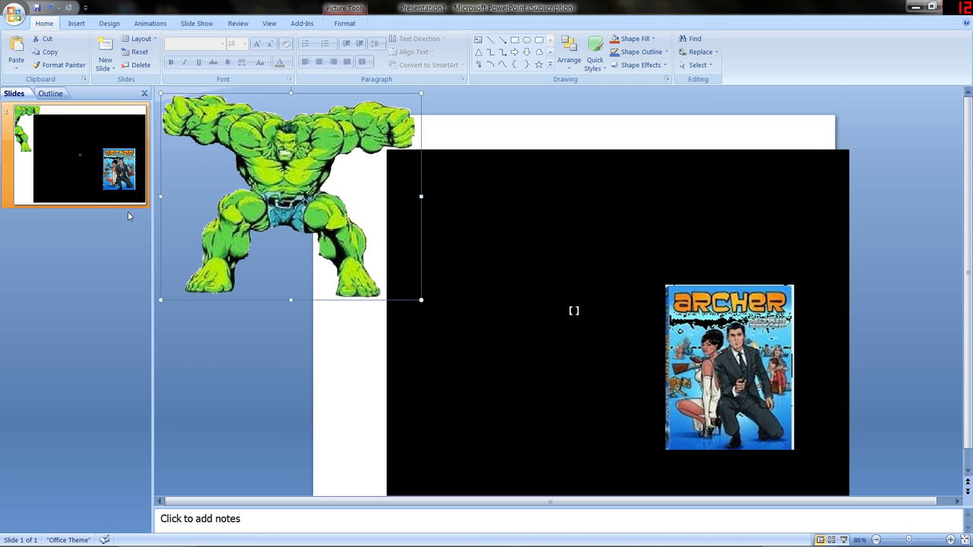
- Insert the gtsa picture from the Pictures library onto the slide
click(77, 24)
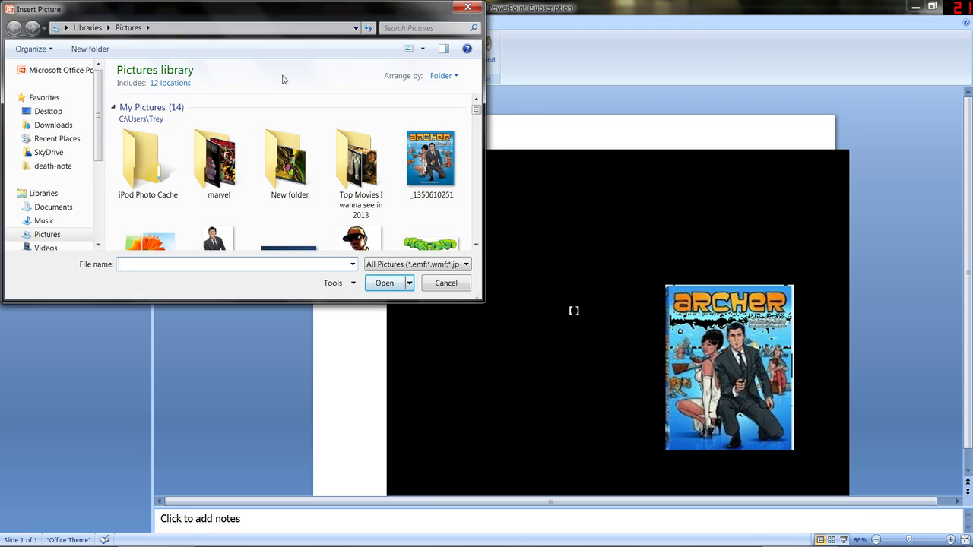
click(358, 240)
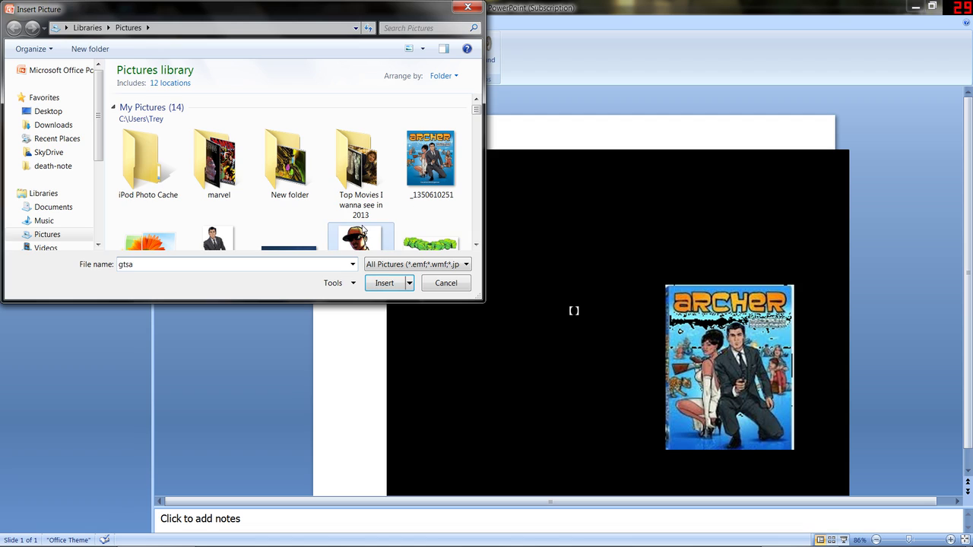
click(389, 283)
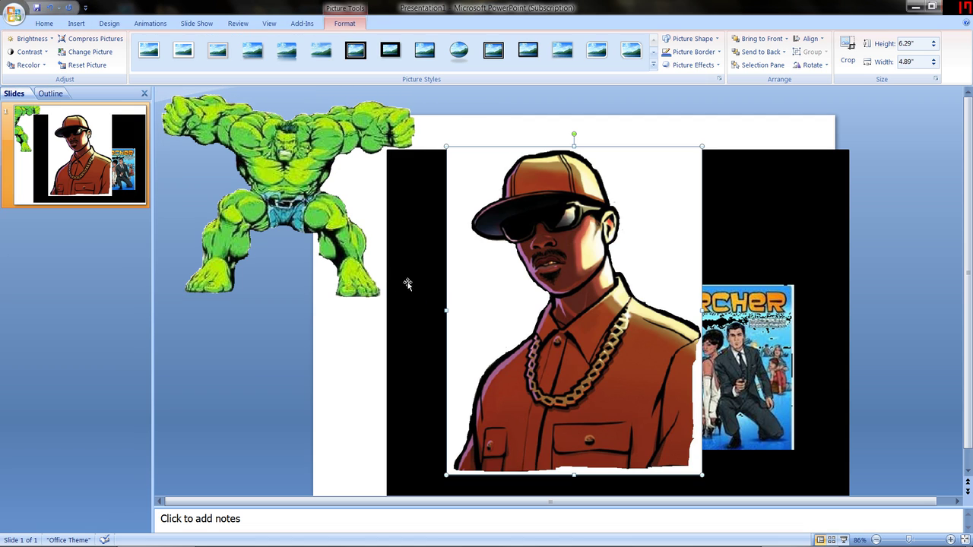
- Shrink the inserted picture to about 4.83" by 3.76" and place it on the left part of the black picture
drag(559, 305, 513, 303)
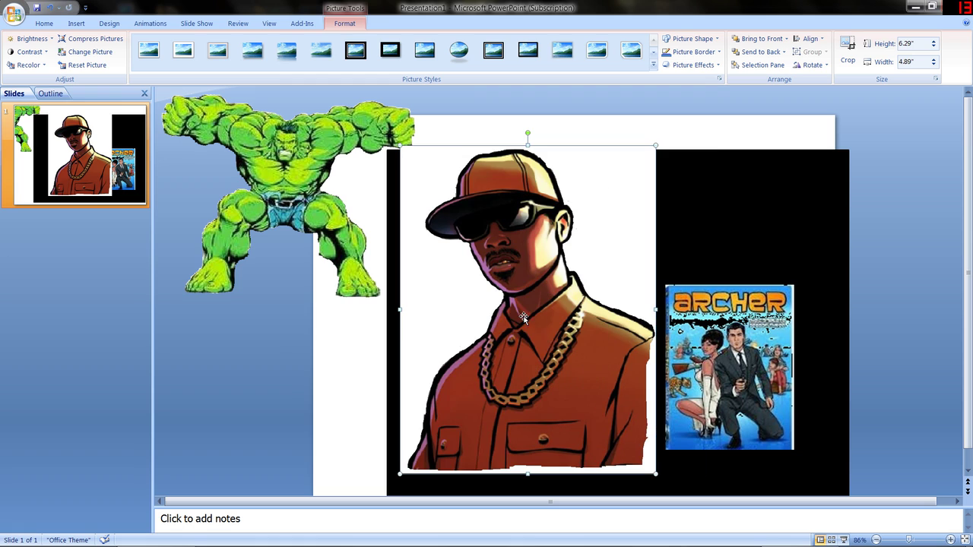
drag(657, 476, 596, 397)
drag(523, 227, 523, 276)
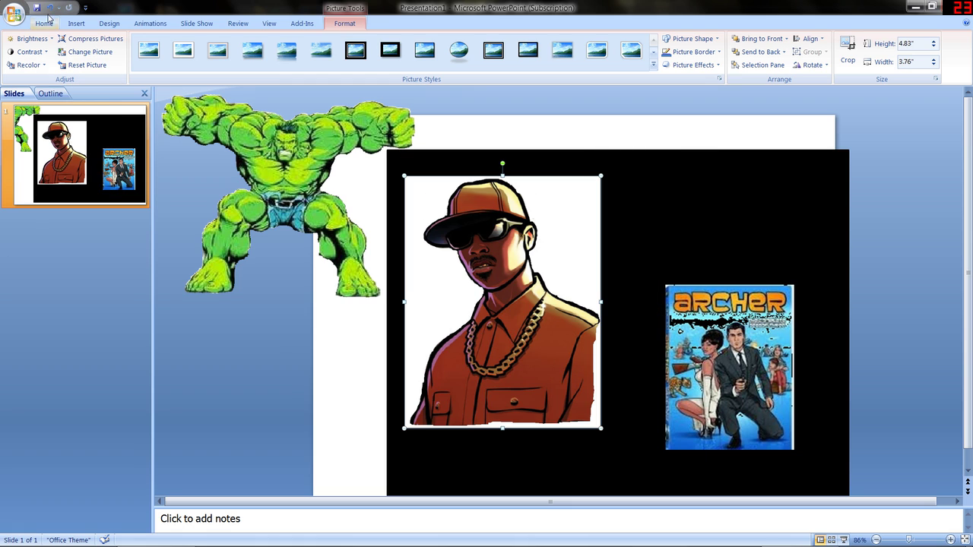
- Make the white background of the man-in-the-cap picture transparent with Set Transparent Color
click(38, 67)
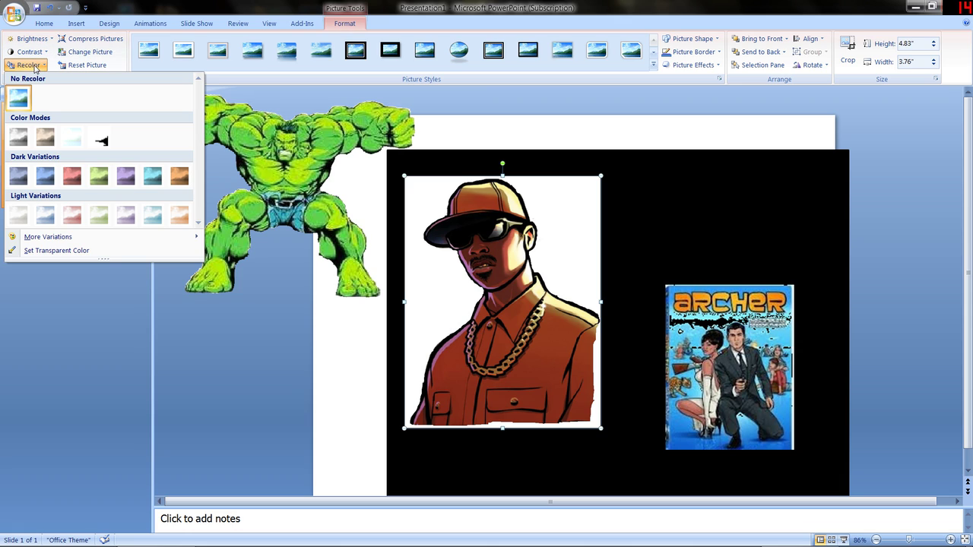
click(35, 251)
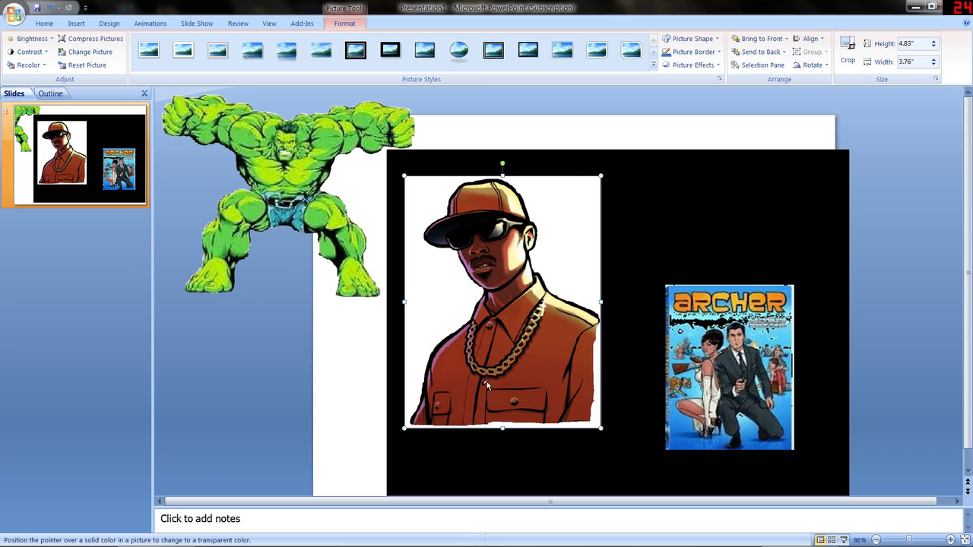
click(564, 231)
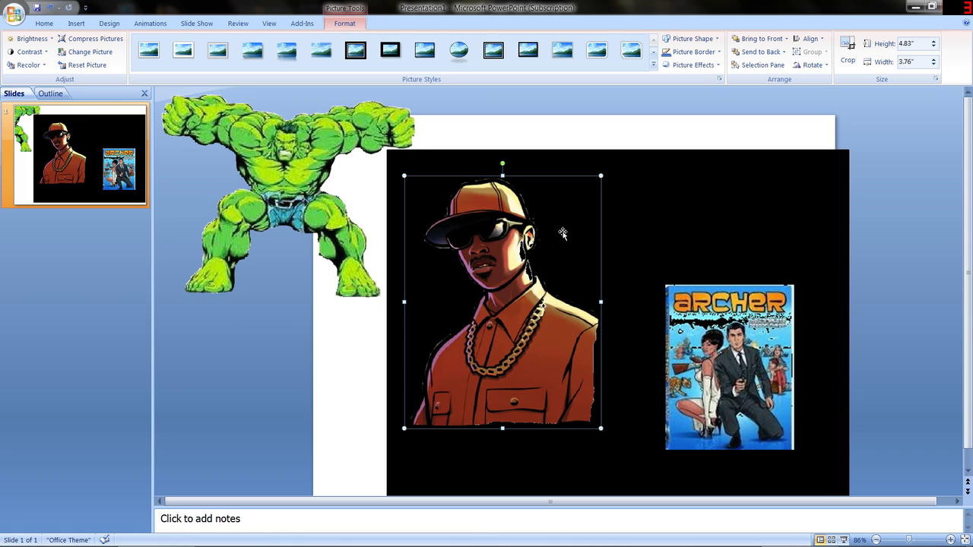
click(359, 448)
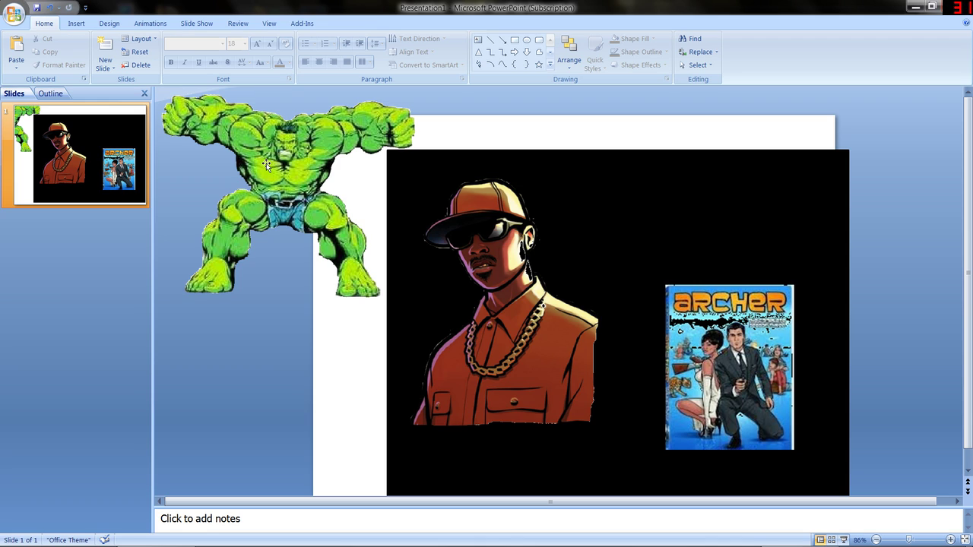
- Move the Archer picture off the black area to the slide's left edge and the Hulk picture onto the black area
drag(735, 354, 325, 350)
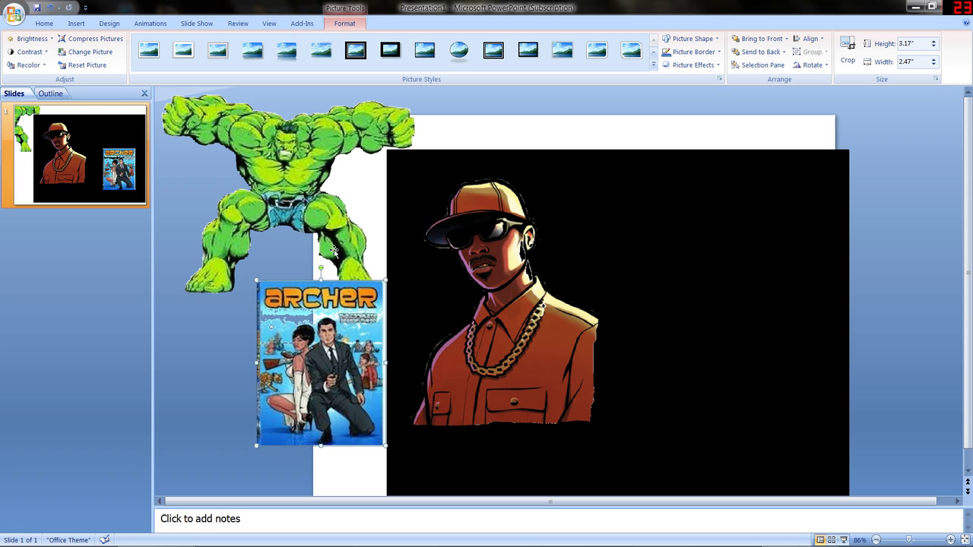
drag(332, 188, 687, 354)
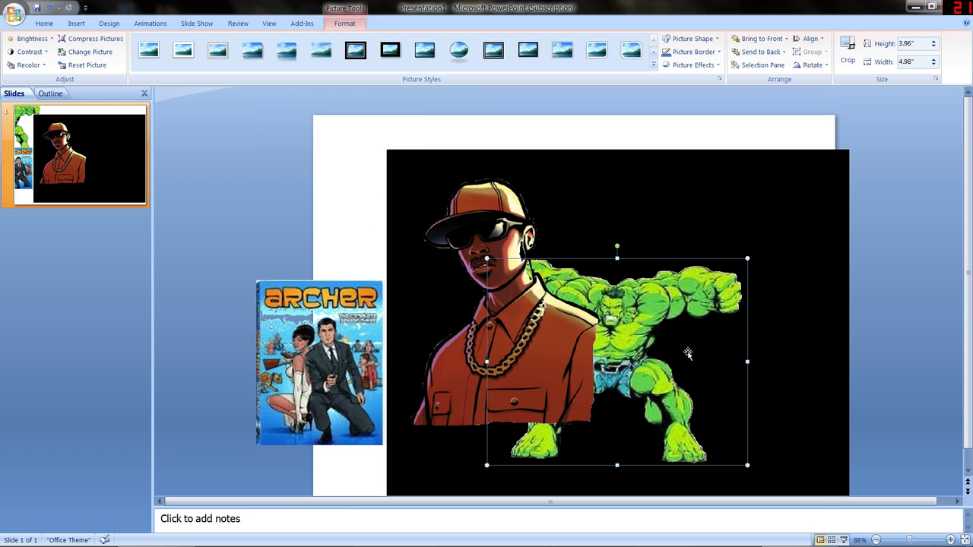
- Cut the Hulk picture and paste it back onto the slide to put it in front of the man in the cap
click(690, 163)
right_click(630, 289)
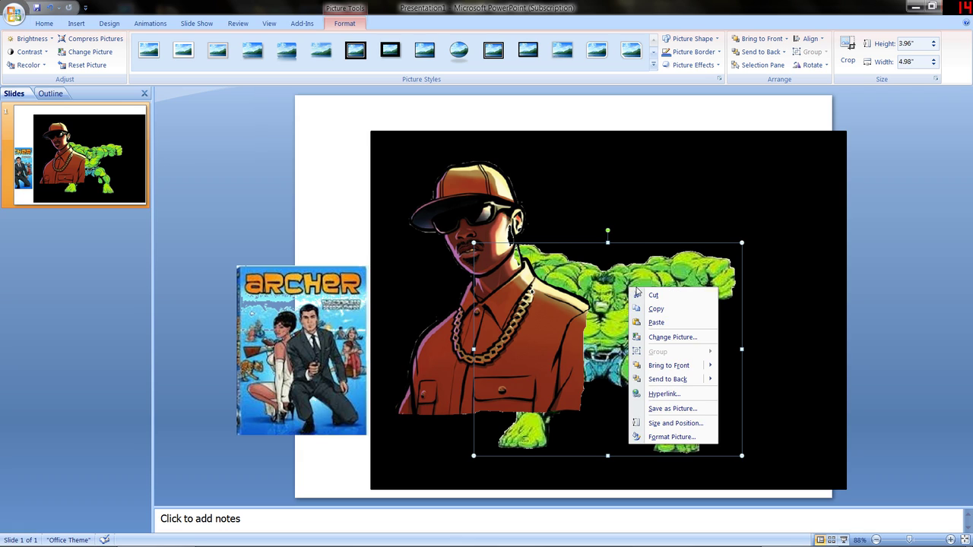
click(652, 295)
right_click(880, 165)
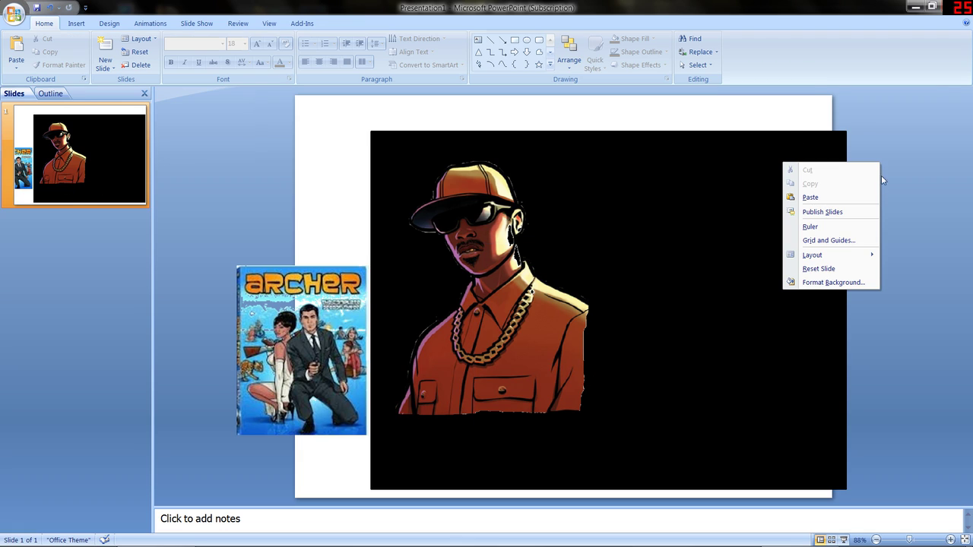
click(805, 196)
- Reposition the pasted Hulk picture down and to the left so it overlaps the man's shirt but leaves his face uncovered
drag(619, 340, 597, 332)
click(889, 268)
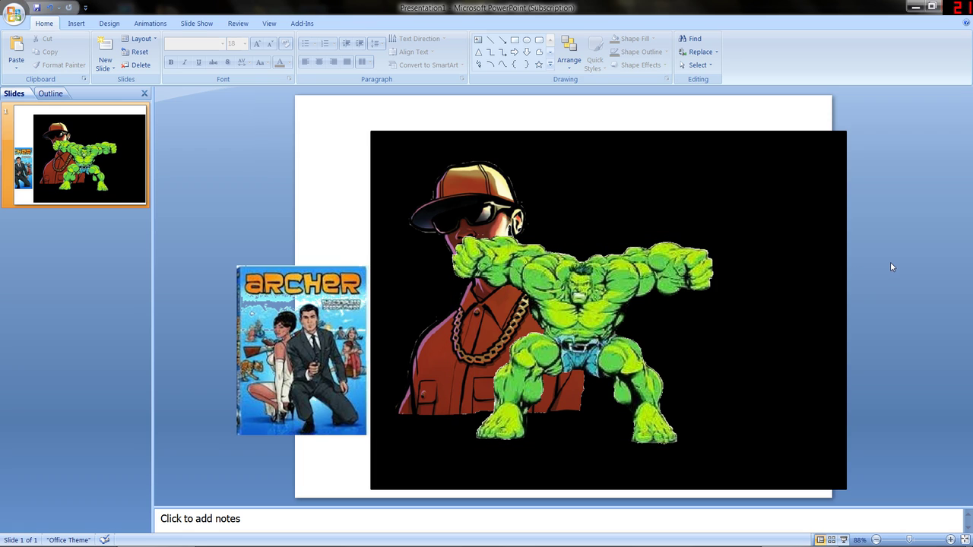
drag(662, 309, 640, 346)
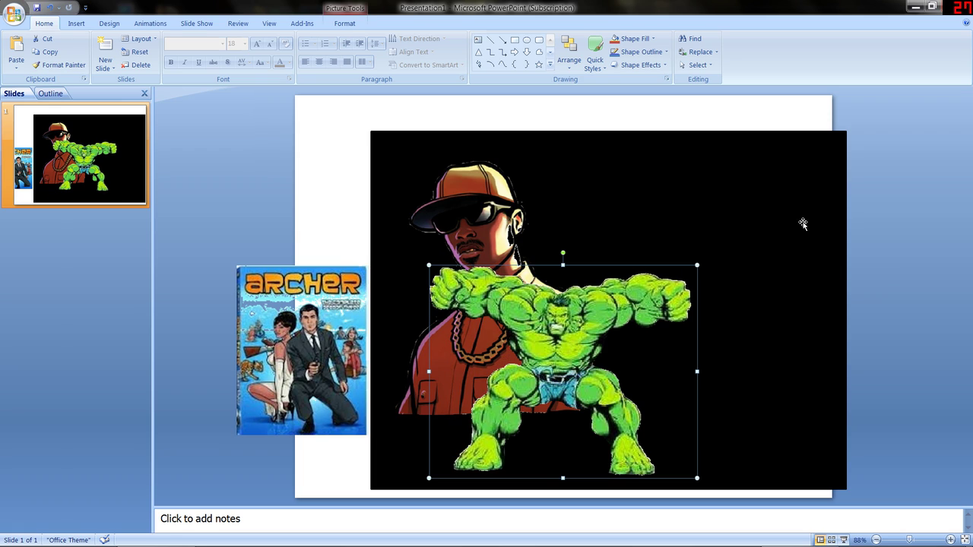
click(932, 196)
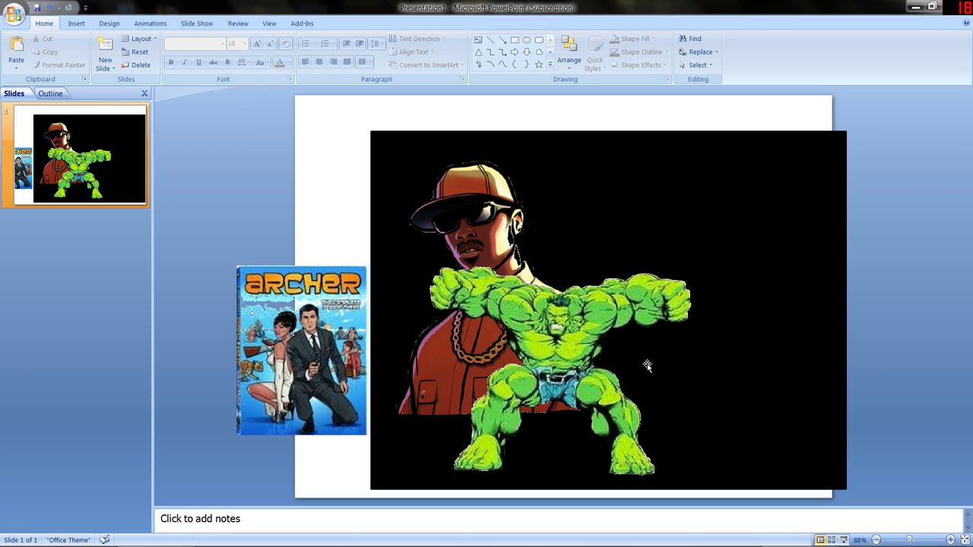